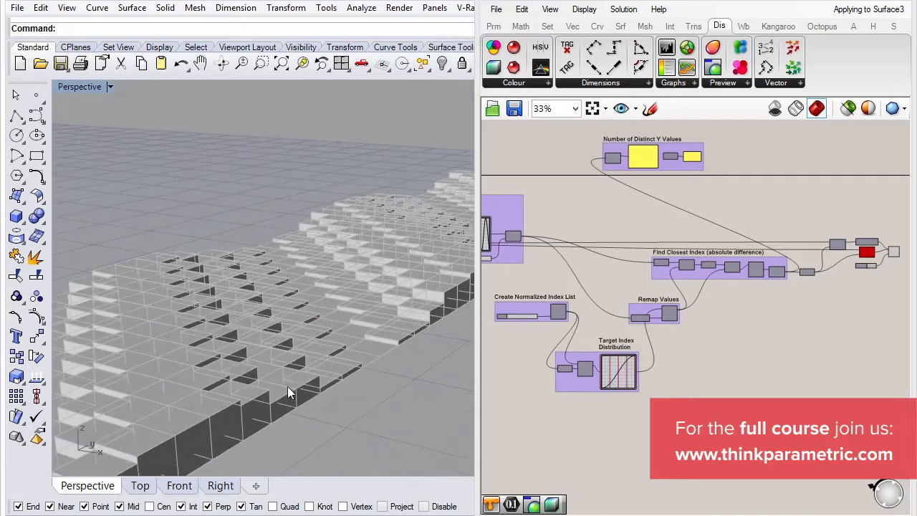
# Step: Try the Count slider in the Create Normalized Index List group at 6 and 37
pyautogui.scroll(5, 622, 308)
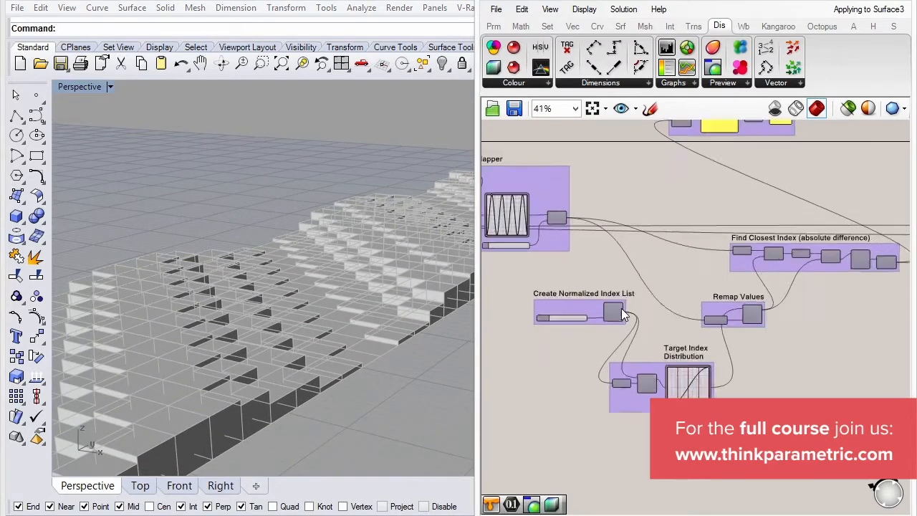
pyautogui.moveTo(534, 275); pyautogui.dragTo(603, 301, button='right')
pyautogui.scroll(3, 604, 301)
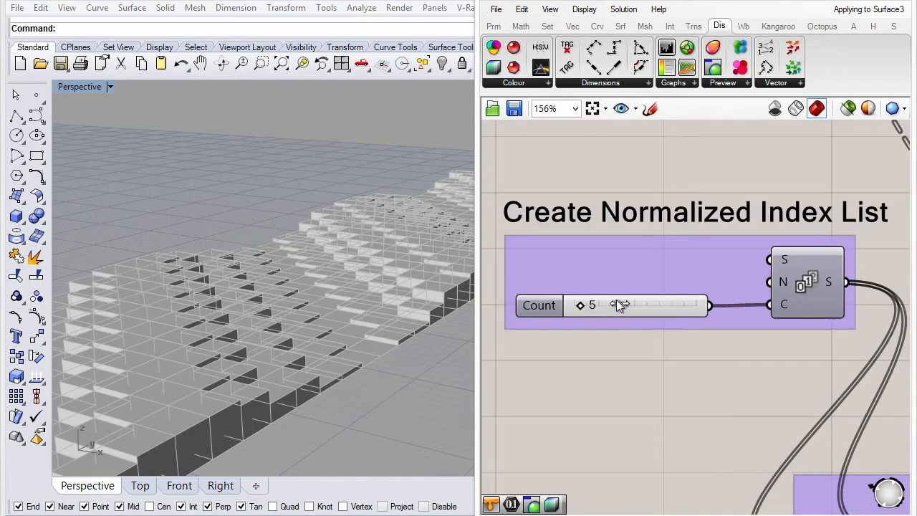
pyautogui.moveTo(616, 301); pyautogui.dragTo(623, 301)
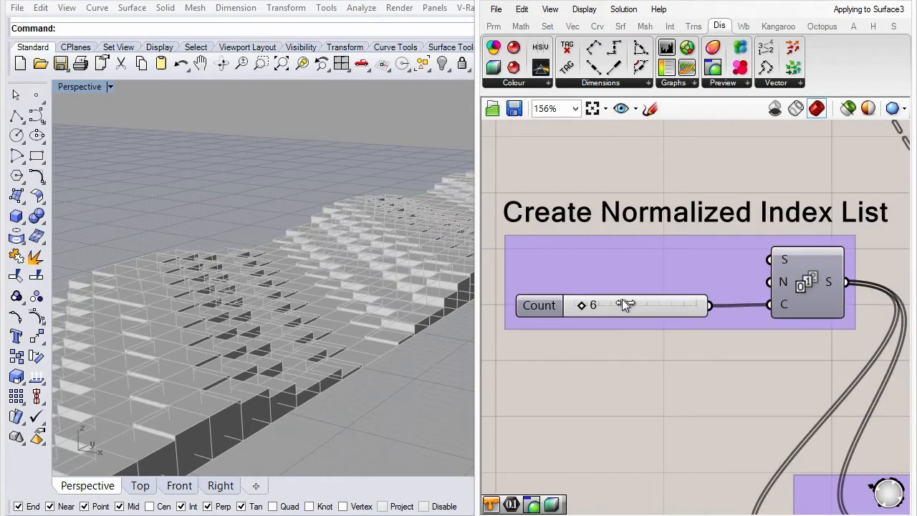
pyautogui.click(622, 300)
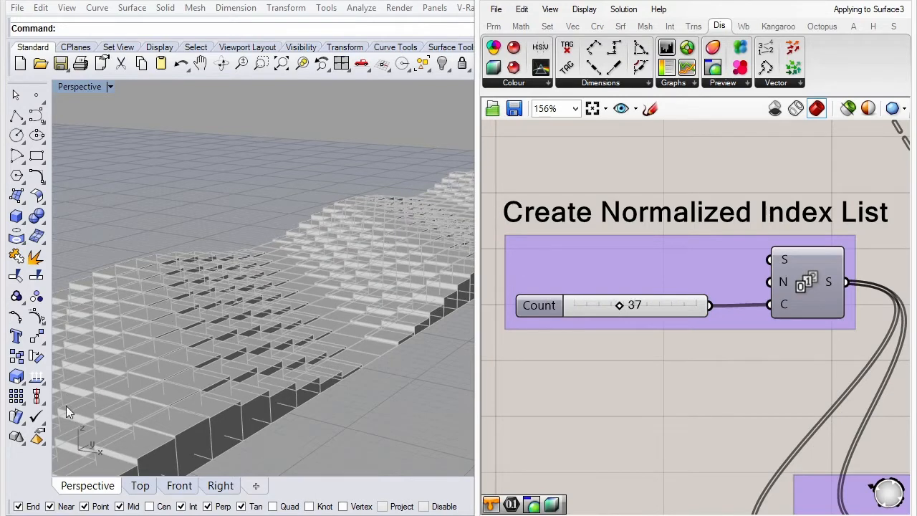
# Step: Set the Count slider in the Create Normalized Index List group to 6 and inspect the whole brick surface
pyautogui.doubleClick(595, 305)
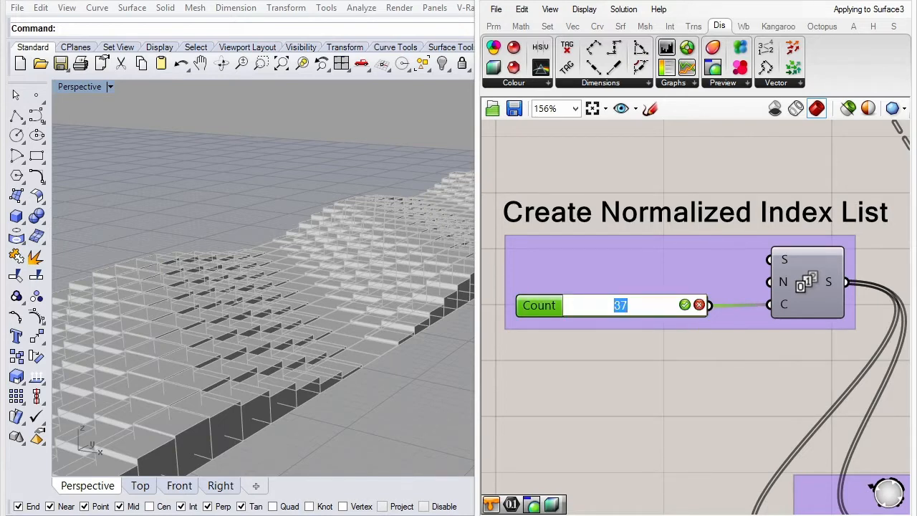
pyautogui.write('6')
pyautogui.press('Return')
pyautogui.moveTo(274, 231)
pyautogui.mouseDown(button='right')
pyautogui.moveTo(300, 265)
pyautogui.moveTo(298, 341)
pyautogui.mouseUp(button='right')
pyautogui.scroll(-5, 297, 324)
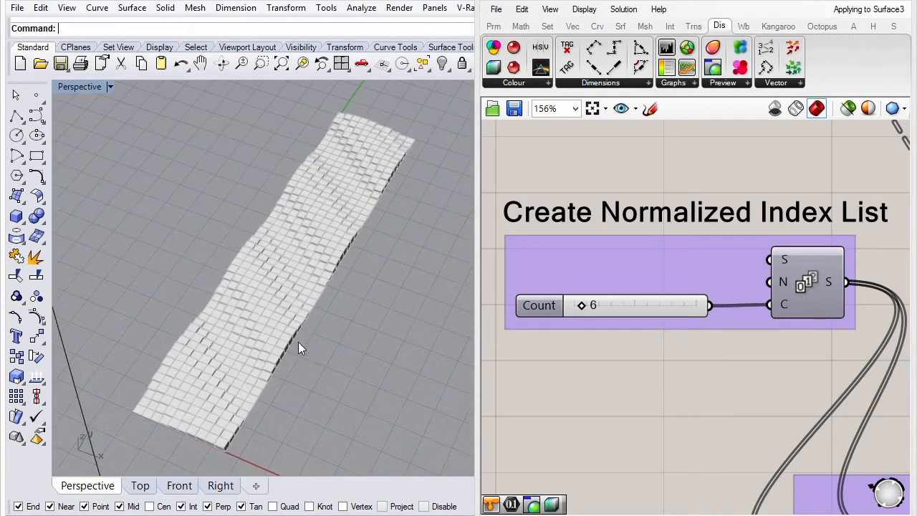
pyautogui.scroll(-2, 305, 342)
pyautogui.scroll(2, 309, 341)
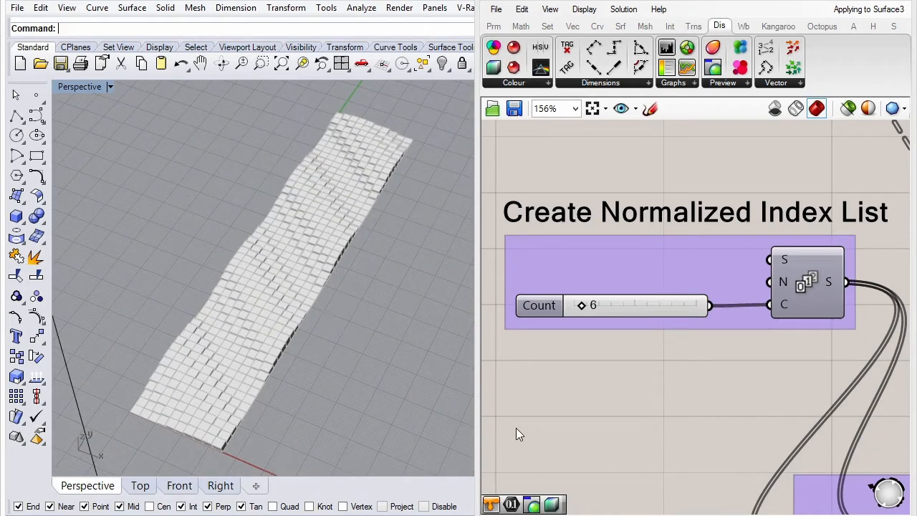
# Step: Add an empty Panel beside the end of the Find Closest Index group
pyautogui.scroll(-5, 548, 351)
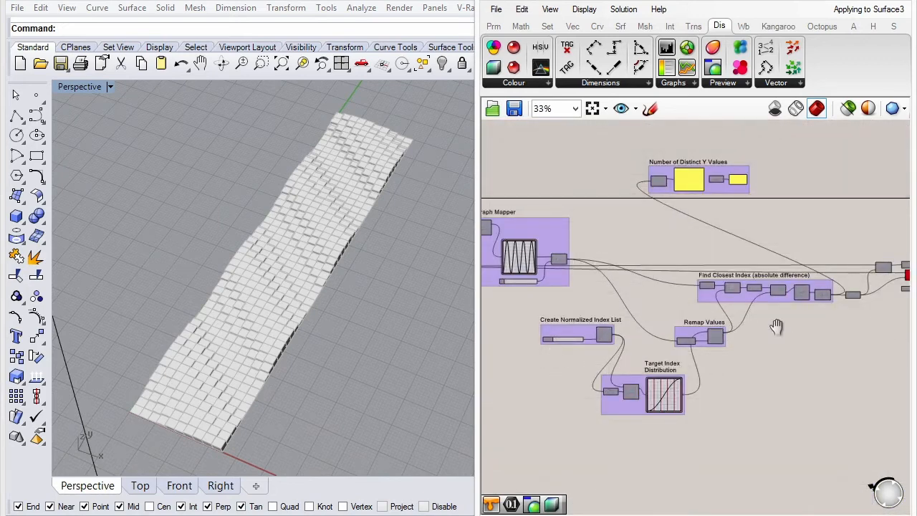
pyautogui.moveTo(776, 327)
pyautogui.mouseDown(button='right')
pyautogui.moveTo(677, 324)
pyautogui.moveTo(681, 341)
pyautogui.moveTo(786, 316)
pyautogui.mouseUp(button='right')
pyautogui.scroll(2, 795, 321)
pyautogui.scroll(-1, 800, 310)
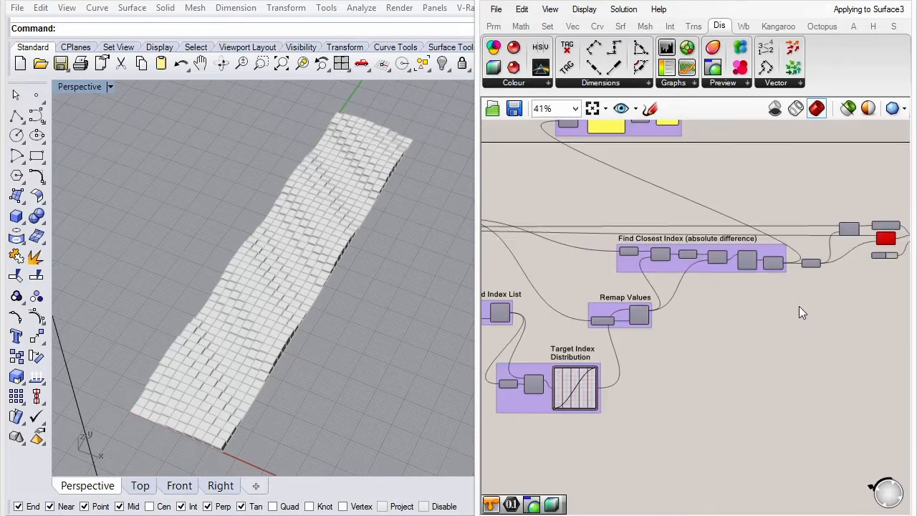
pyautogui.scroll(4, 796, 279)
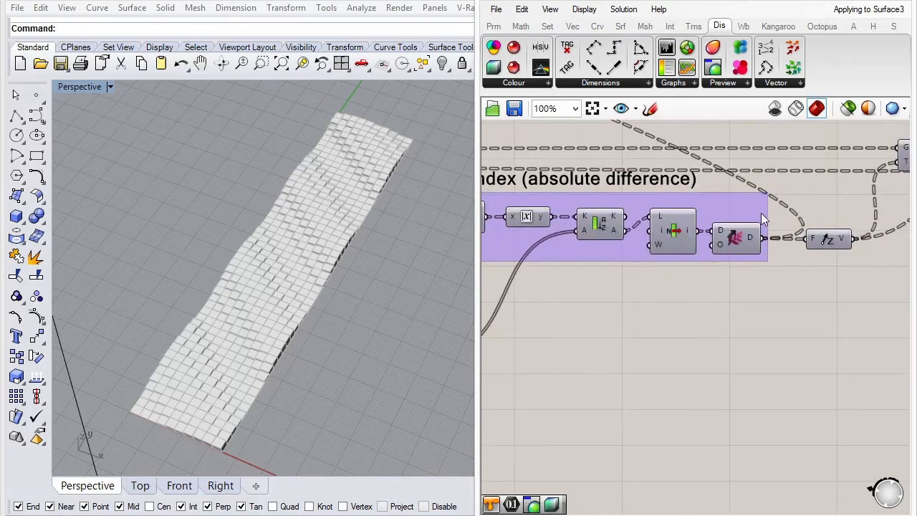
pyautogui.moveTo(754, 238)
pyautogui.click(493, 26)
pyautogui.click(681, 72)
pyautogui.scroll(-3, 626, 252)
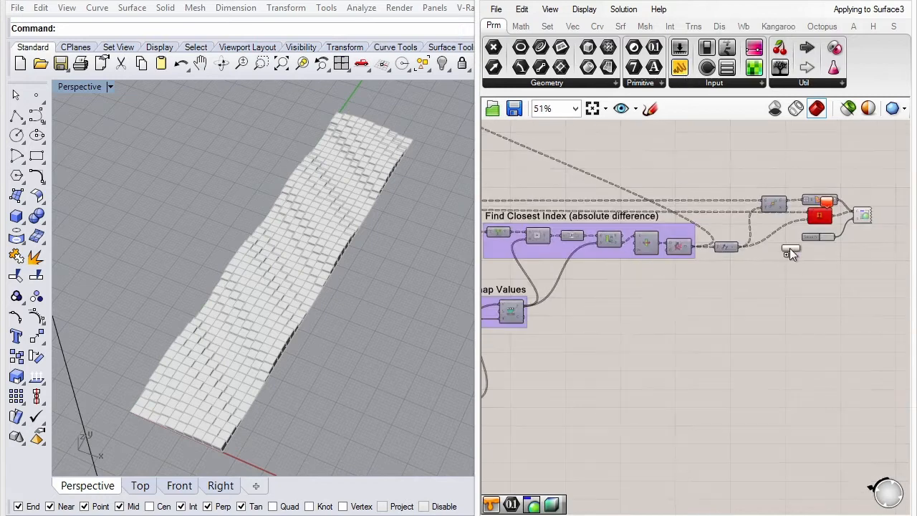
pyautogui.scroll(3, 789, 254)
pyautogui.click(762, 257)
# Step: Feed the panel from the Find Closest Index group's final data output, then enlarge and position it to read the values
pyautogui.moveTo(606, 257); pyautogui.dragTo(728, 285)
pyautogui.moveTo(771, 313); pyautogui.dragTo(778, 394)
pyautogui.moveTo(728, 345); pyautogui.dragTo(742, 336)
pyautogui.scroll(-1, 748, 296)
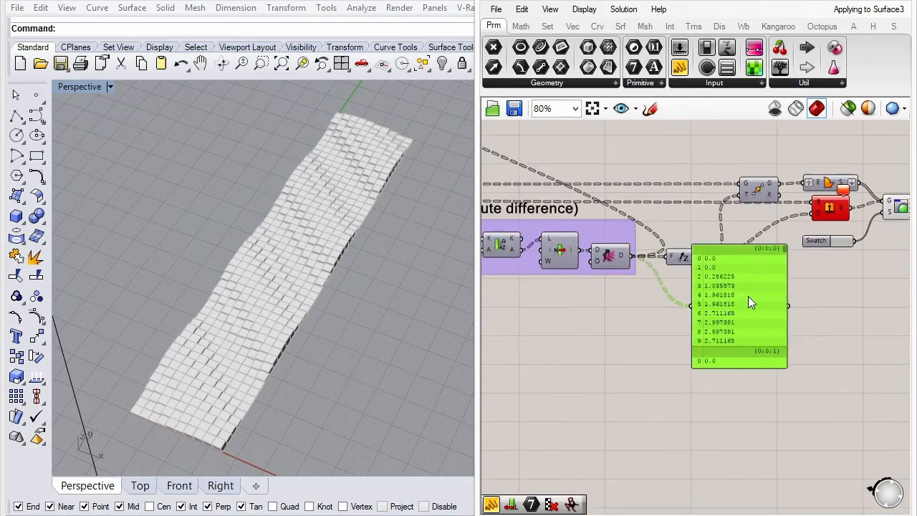
pyautogui.scroll(2, 697, 268)
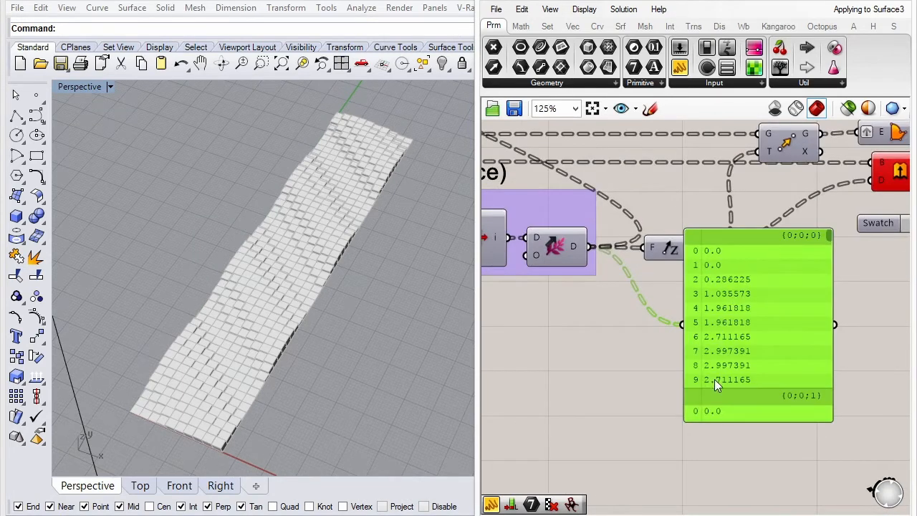
pyautogui.scroll(-3, 769, 319)
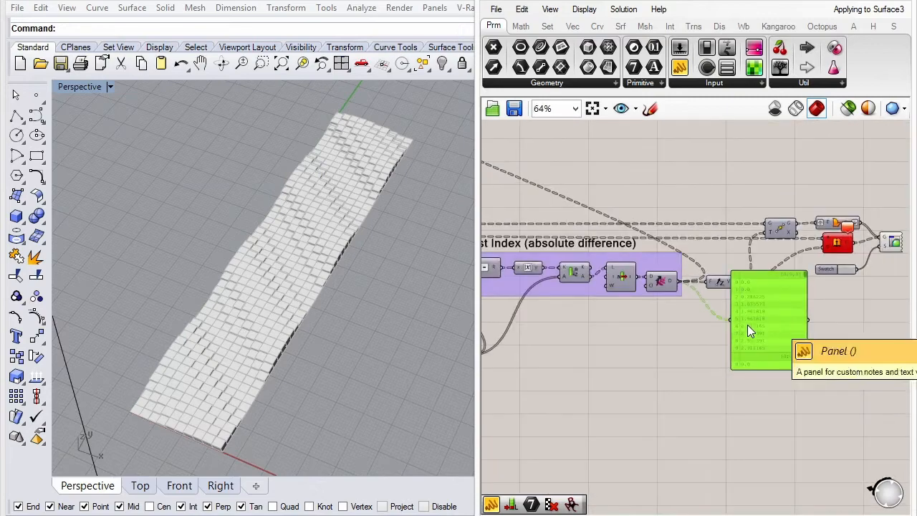
pyautogui.scroll(2, 659, 334)
# Step: Examine the Series output of the Create Normalized Index List group and follow the data back to the Find Closest Index group
pyautogui.scroll(-4, 647, 317)
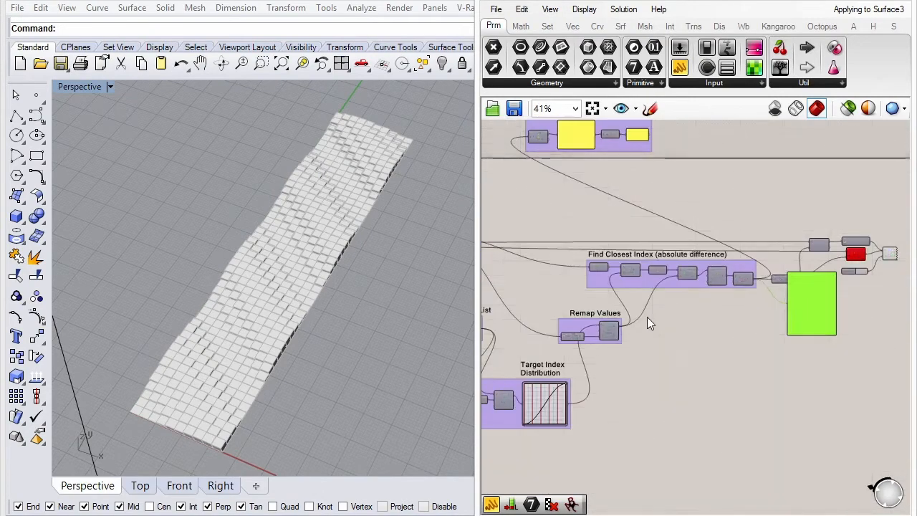
pyautogui.scroll(-2, 646, 317)
pyautogui.scroll(5, 570, 319)
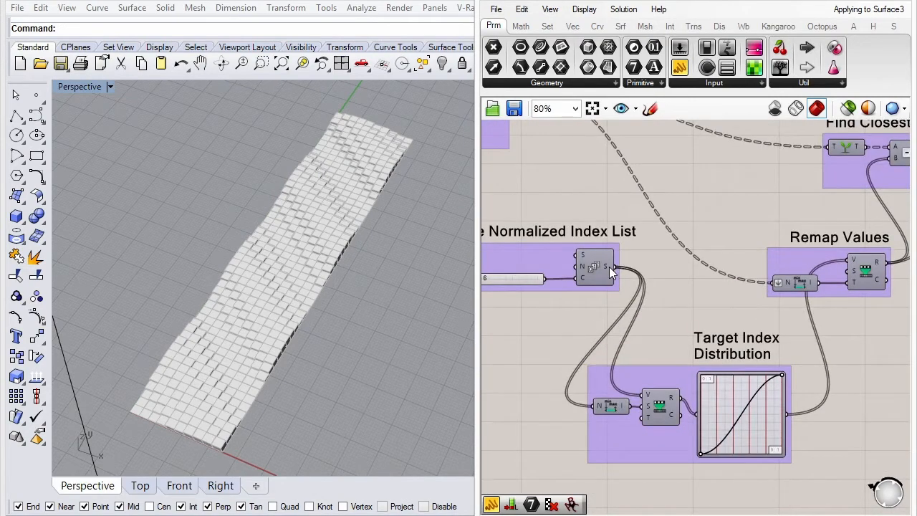
pyautogui.moveTo(609, 267)
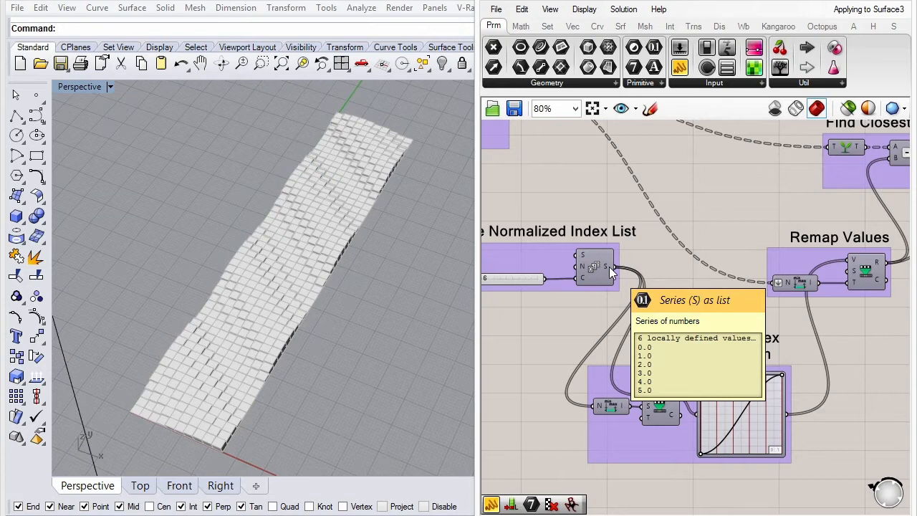
pyautogui.moveTo(713, 381); pyautogui.dragTo(589, 327, button='right')
pyautogui.scroll(-3, 617, 318)
pyautogui.scroll(2, 805, 332)
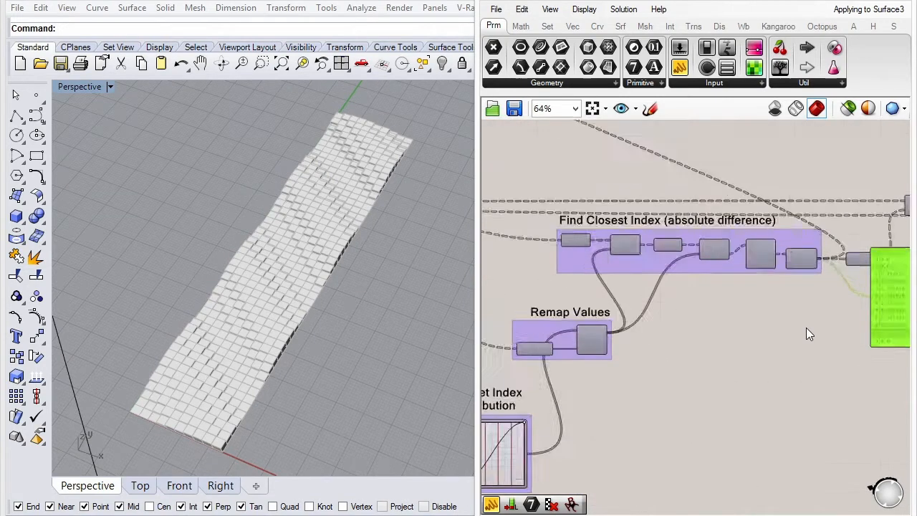
pyautogui.scroll(1, 805, 327)
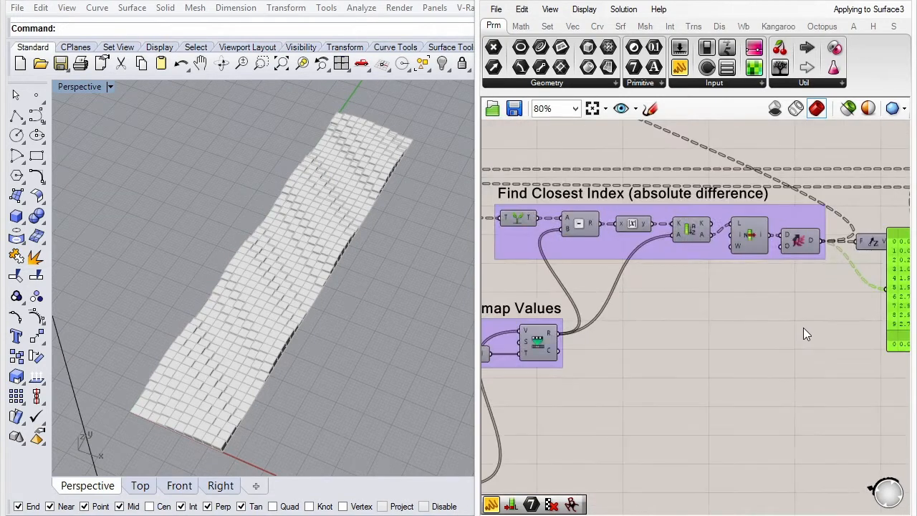
# Step: Add a Replace Members component below the end of the Find Closest Index group
pyautogui.click(617, 27)
pyautogui.click(597, 27)
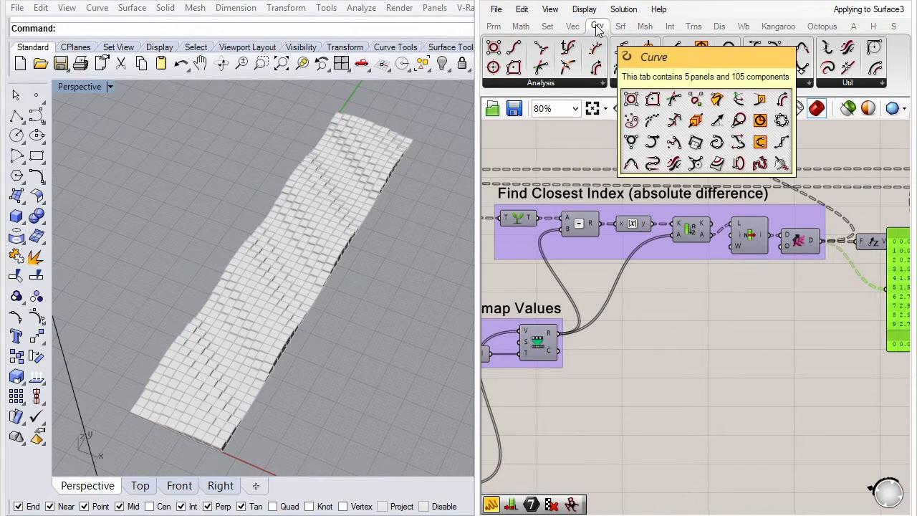
pyautogui.click(547, 26)
pyautogui.click(711, 83)
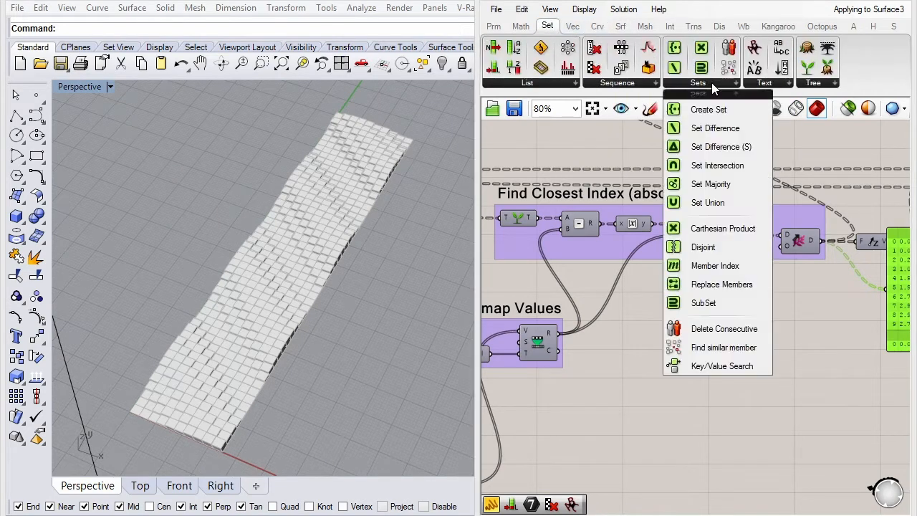
pyautogui.click(746, 284)
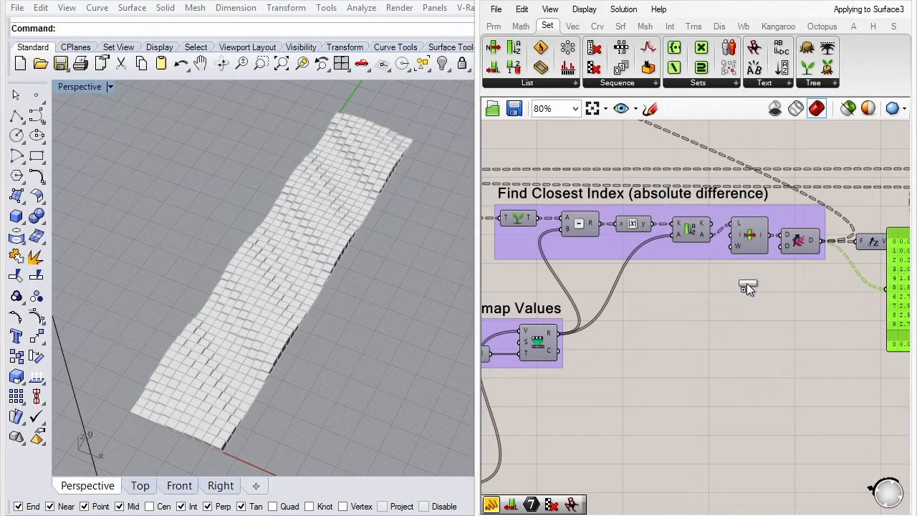
pyautogui.click(770, 344)
pyautogui.moveTo(779, 350); pyautogui.dragTo(849, 342)
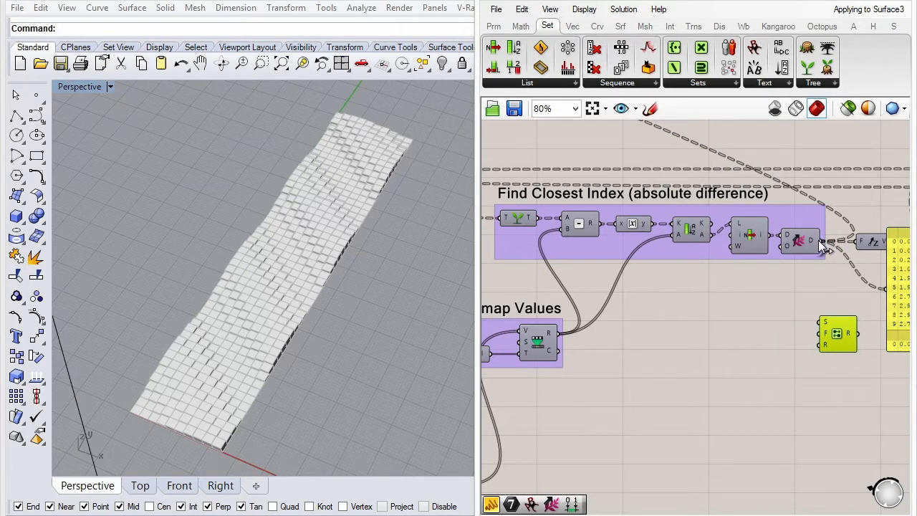
# Step: Wire the Find Closest Index group's final output to Replace Members' S input and the Remap Values mapped numbers to its F input
pyautogui.moveTo(817, 239); pyautogui.dragTo(838, 329)
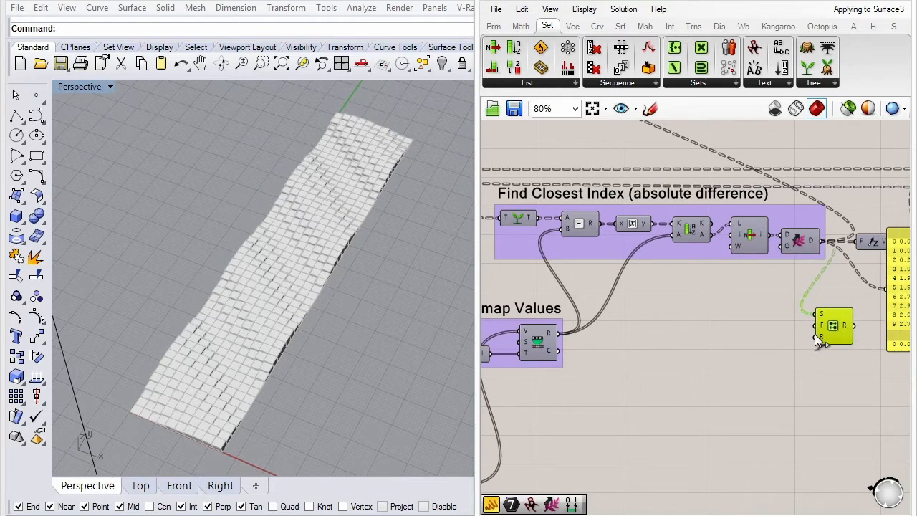
pyautogui.moveTo(554, 336)
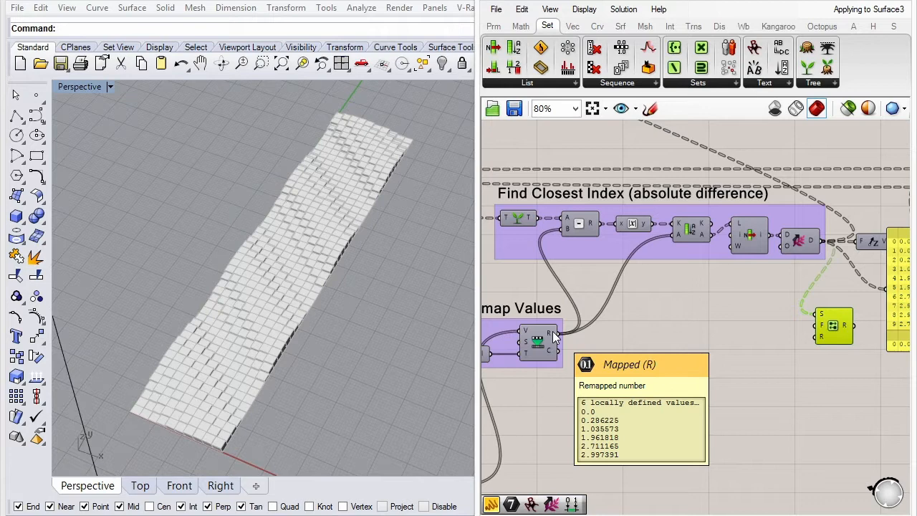
pyautogui.moveTo(553, 337); pyautogui.dragTo(817, 326)
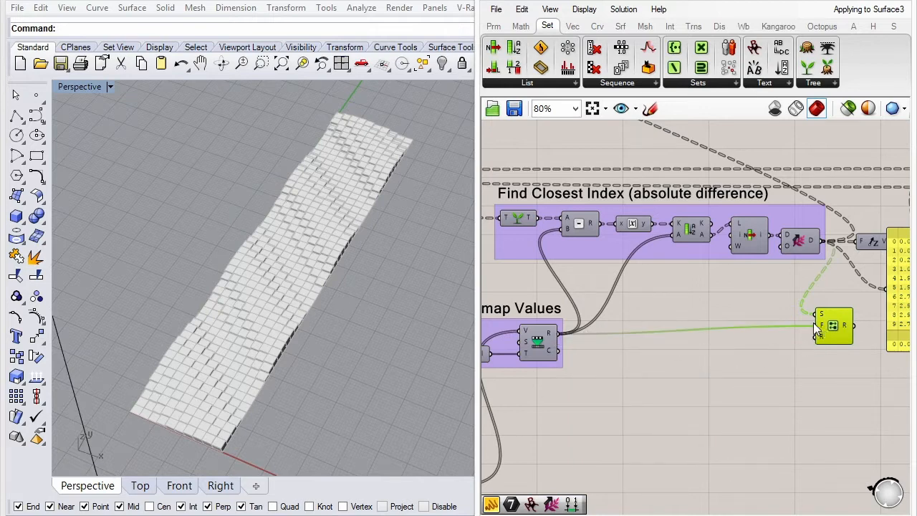
# Step: Connect the Create Normalized Index List series to Replace Members' R input, and return the component beside the Find Closest Index group
pyautogui.scroll(-5, 842, 334)
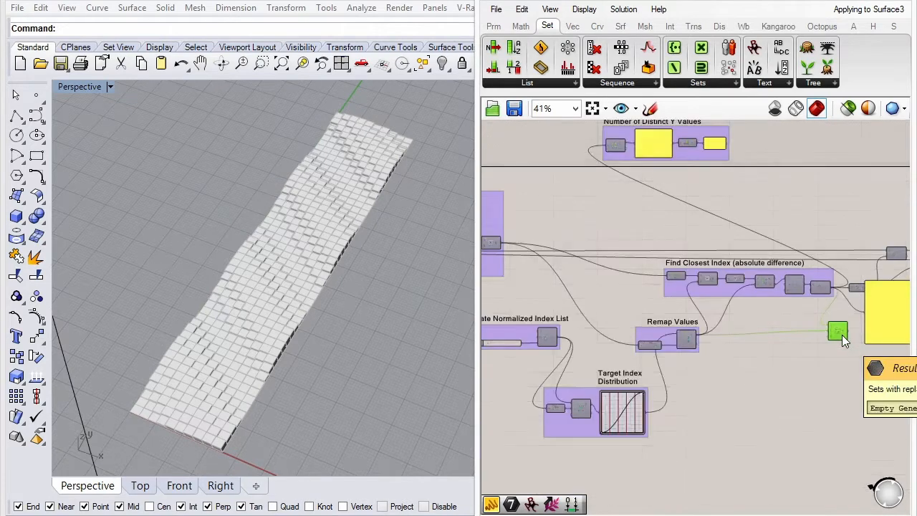
pyautogui.moveTo(840, 330); pyautogui.dragTo(704, 324)
pyautogui.scroll(5, 679, 324)
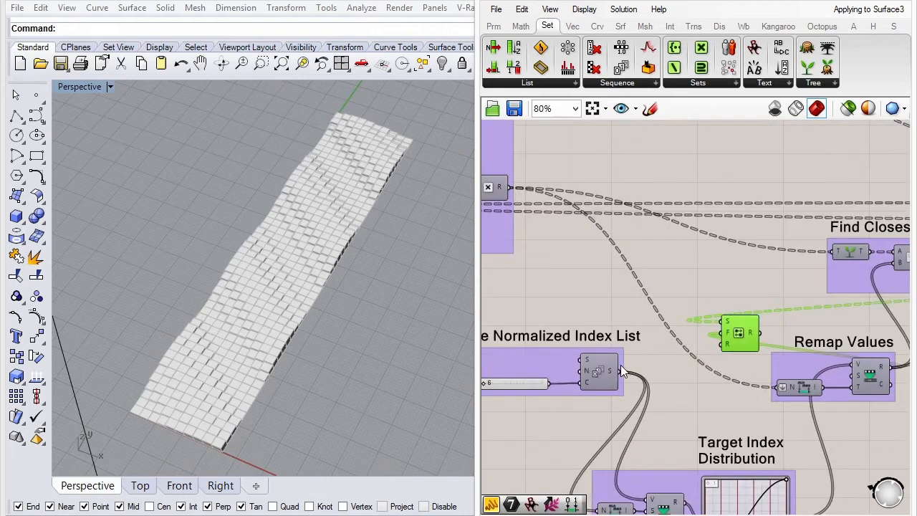
pyautogui.moveTo(619, 372); pyautogui.dragTo(723, 360)
pyautogui.scroll(-6, 687, 336)
pyautogui.scroll(1, 613, 294)
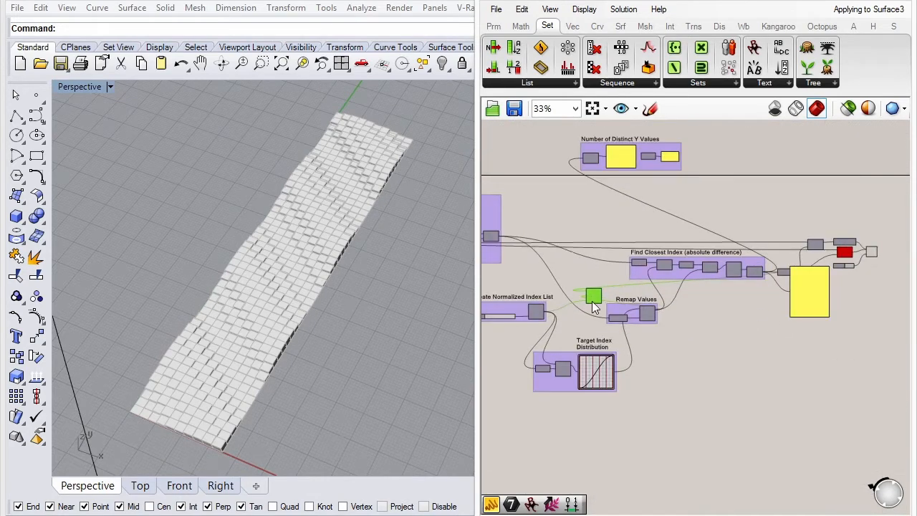
pyautogui.moveTo(594, 296); pyautogui.dragTo(791, 304)
# Step: Check the Replace Members result in the panel, then delete the panel
pyautogui.scroll(3, 786, 299)
pyautogui.scroll(2, 786, 300)
pyautogui.click(857, 266)
pyautogui.scroll(2, 784, 310)
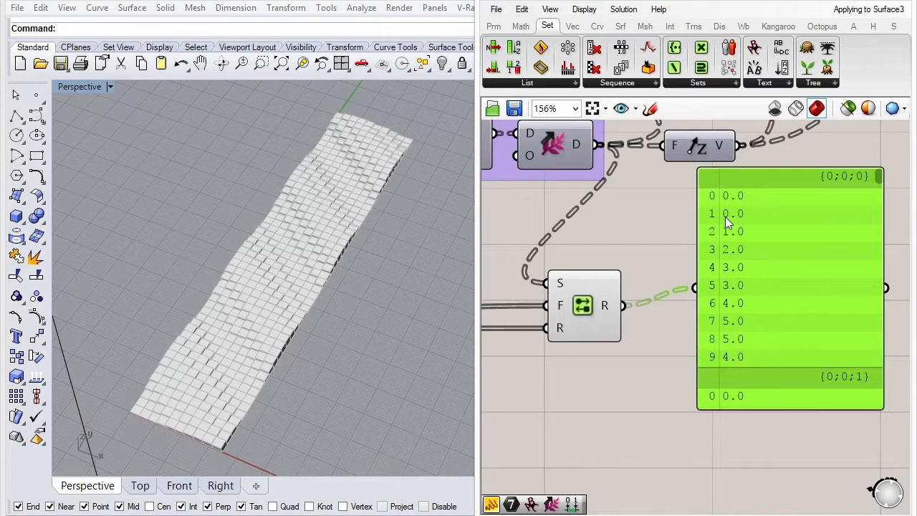
pyautogui.scroll(-3, 763, 329)
pyautogui.press('Delete')
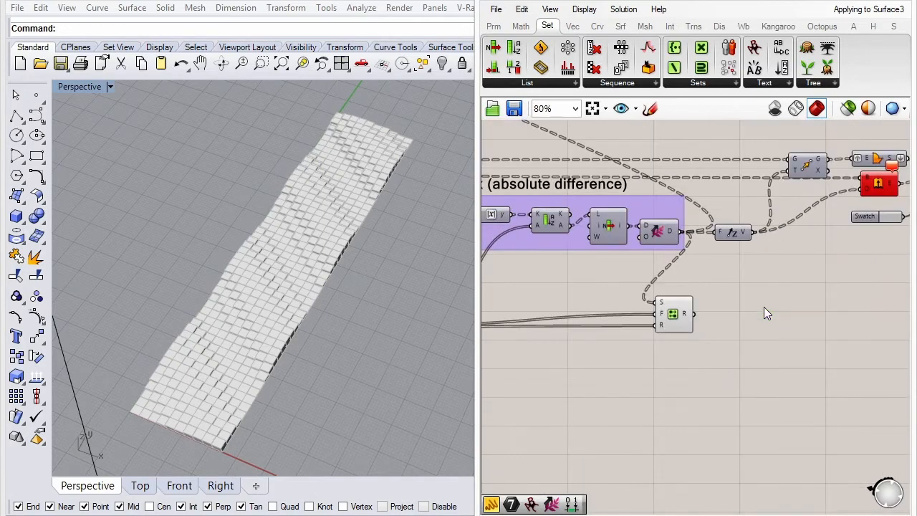
# Step: Shift Replace Members slightly down and add a Colour HSL component next to its result output
pyautogui.moveTo(682, 327); pyautogui.dragTo(674, 342)
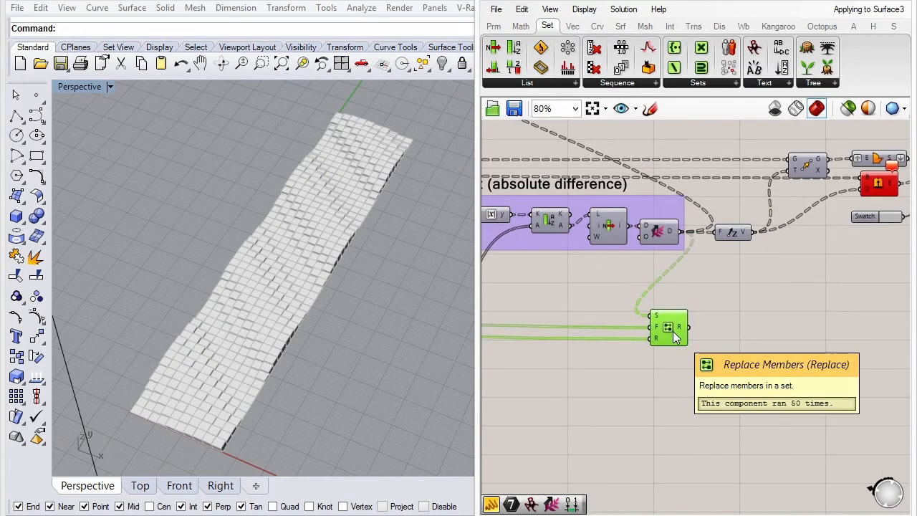
pyautogui.moveTo(739, 320); pyautogui.dragTo(611, 333, button='right')
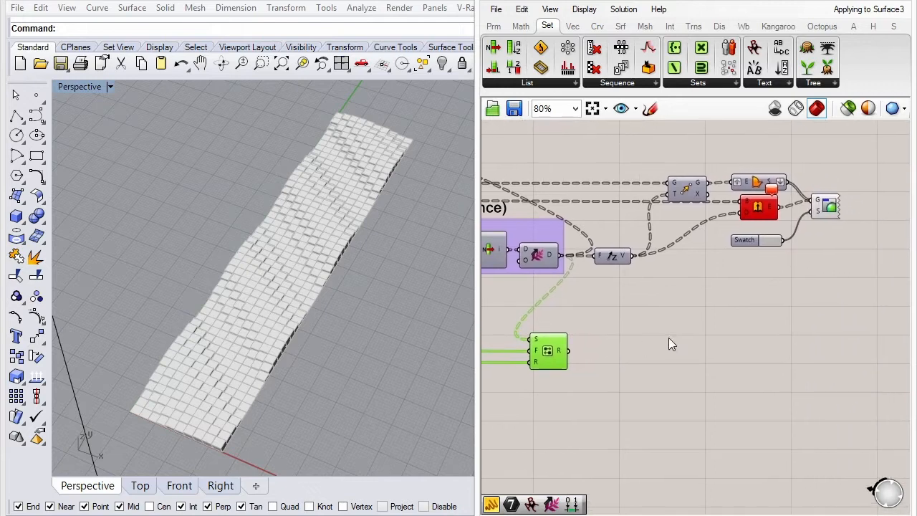
pyautogui.moveTo(820, 199)
pyautogui.moveTo(563, 350)
pyautogui.click(720, 26)
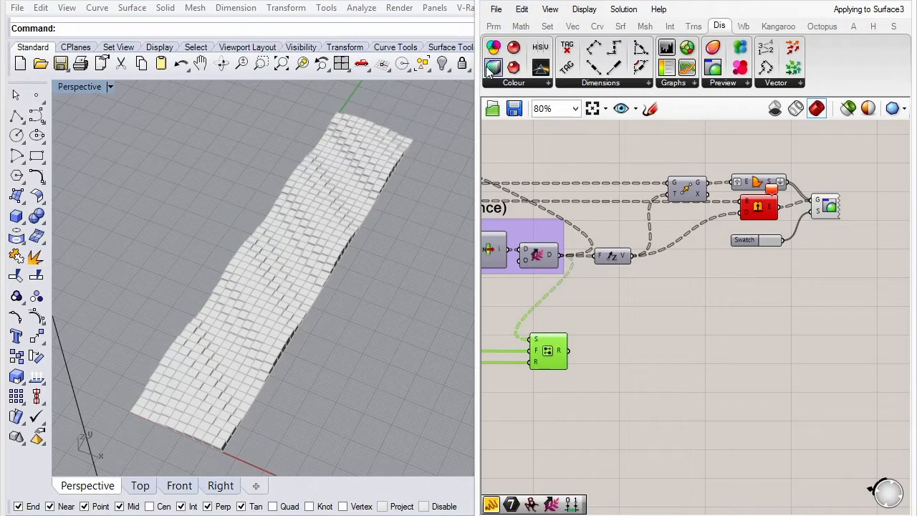
pyautogui.moveTo(492, 75); pyautogui.dragTo(661, 351)
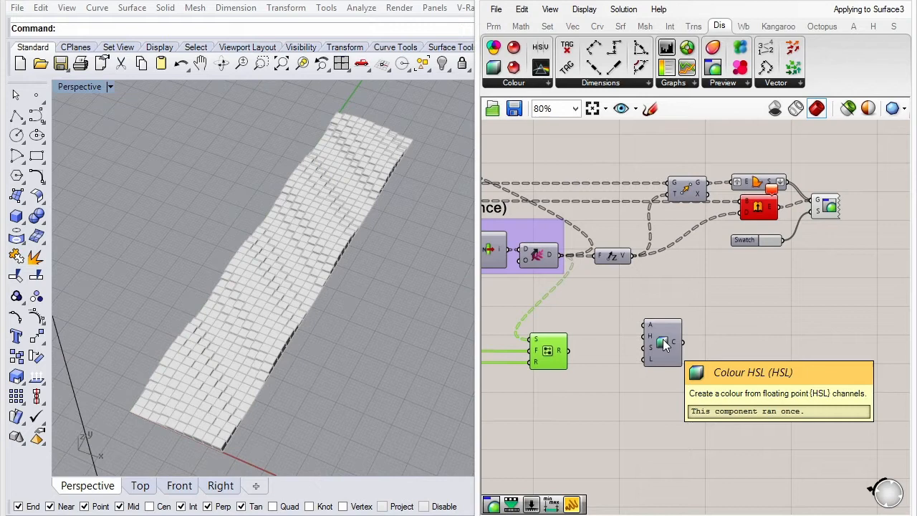
# Step: Move Colour HSL further from Replace Members, add Remap Numbers between them, and connect Replace Members' result to its V input
pyautogui.moveTo(663, 338); pyautogui.dragTo(662, 342)
pyautogui.scroll(1, 655, 351)
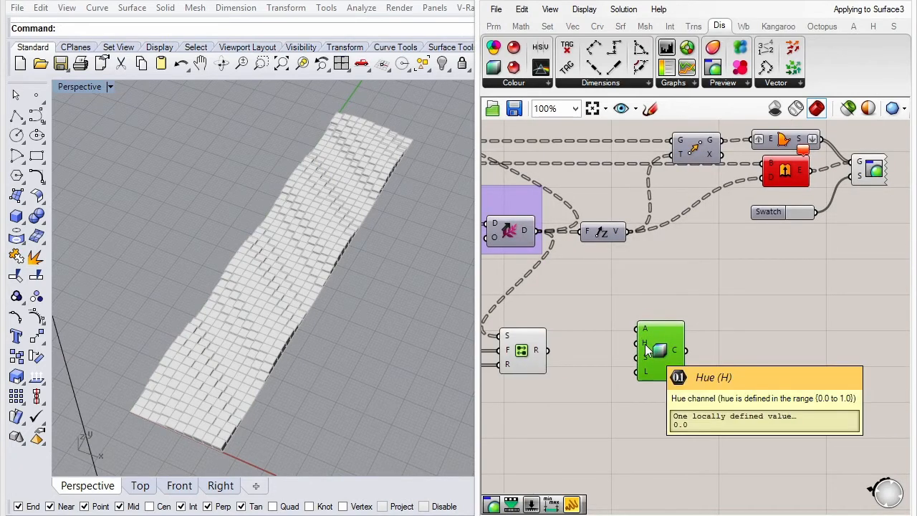
pyautogui.moveTo(647, 344); pyautogui.dragTo(707, 350)
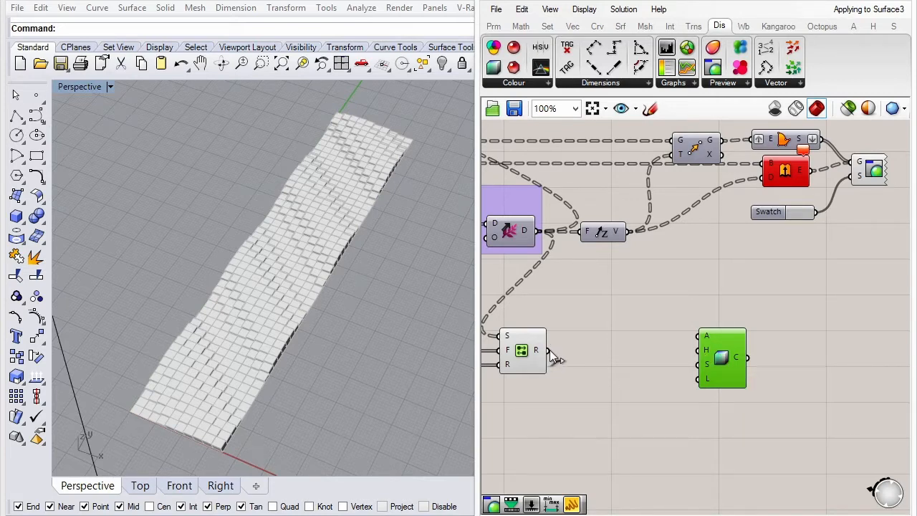
pyautogui.click(547, 25)
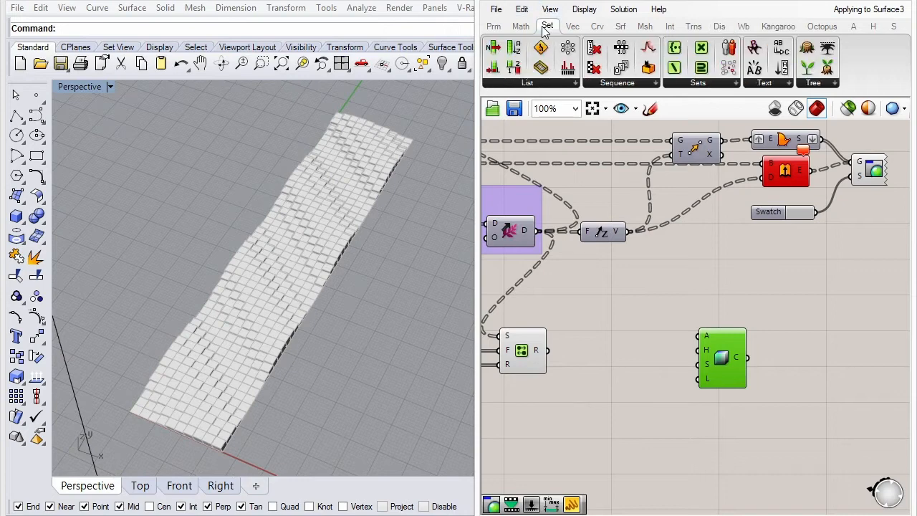
pyautogui.click(521, 26)
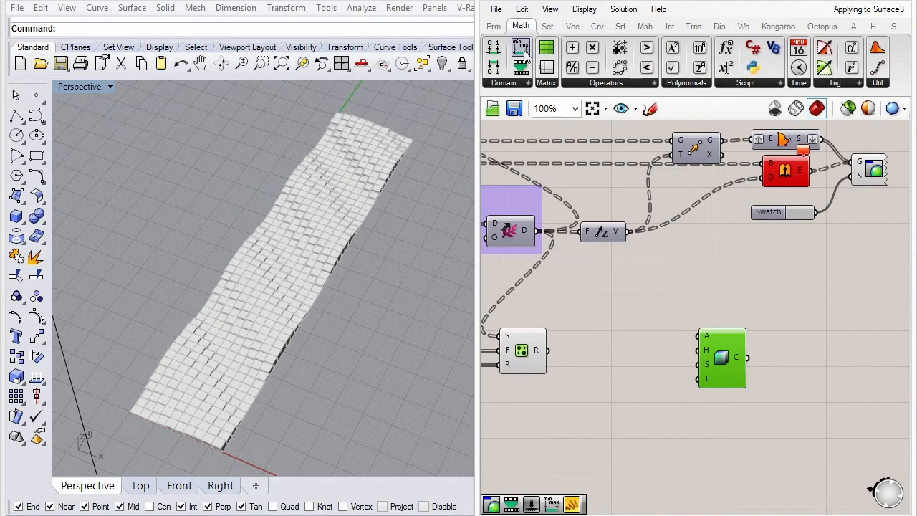
pyautogui.moveTo(522, 69); pyautogui.dragTo(583, 295)
pyautogui.moveTo(607, 347); pyautogui.dragTo(607, 348)
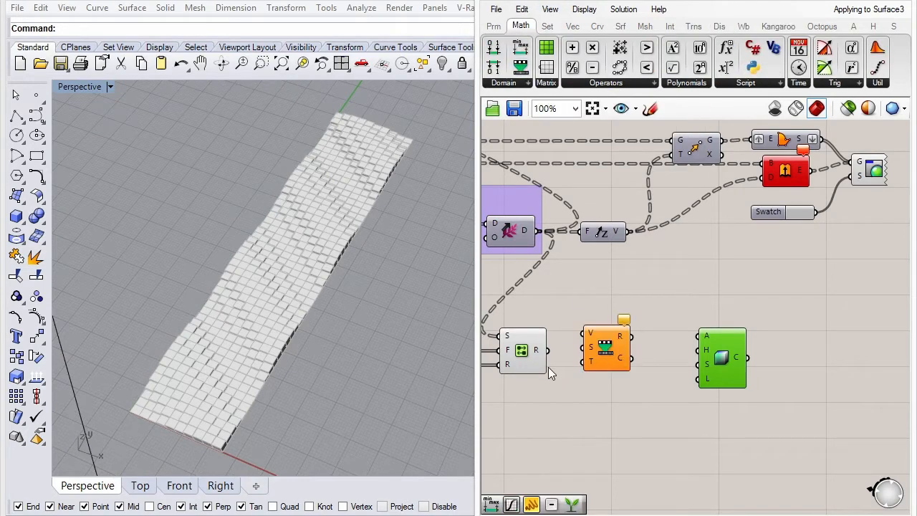
pyautogui.moveTo(548, 350); pyautogui.dragTo(634, 346)
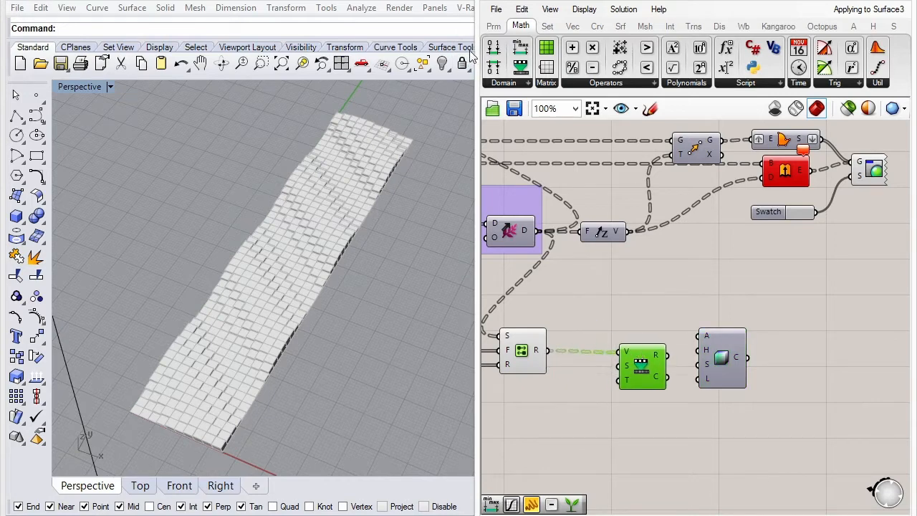
# Step: Add a Bounds component fed by Replace Members' result, flatten its N input, and connect its domain to Remap Numbers' S input
pyautogui.moveTo(521, 49); pyautogui.dragTo(575, 401)
pyautogui.scroll(2, 568, 380)
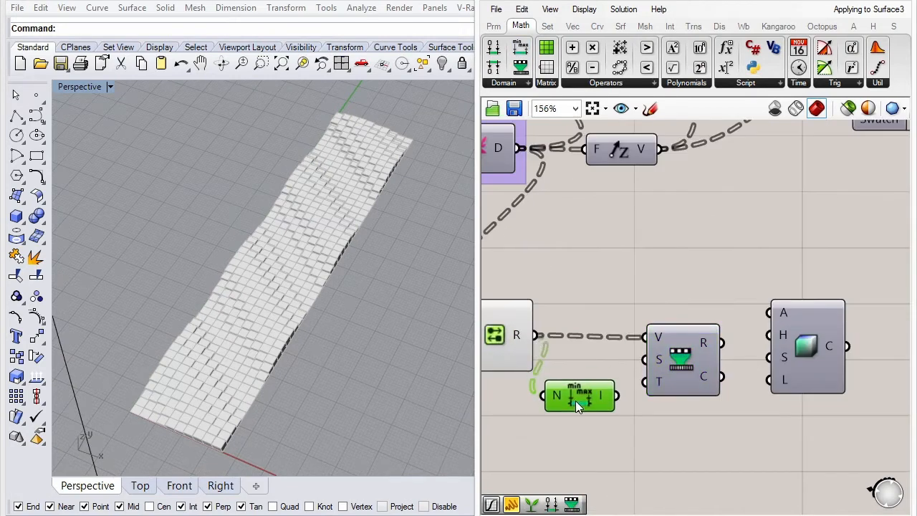
pyautogui.rightClick(557, 398)
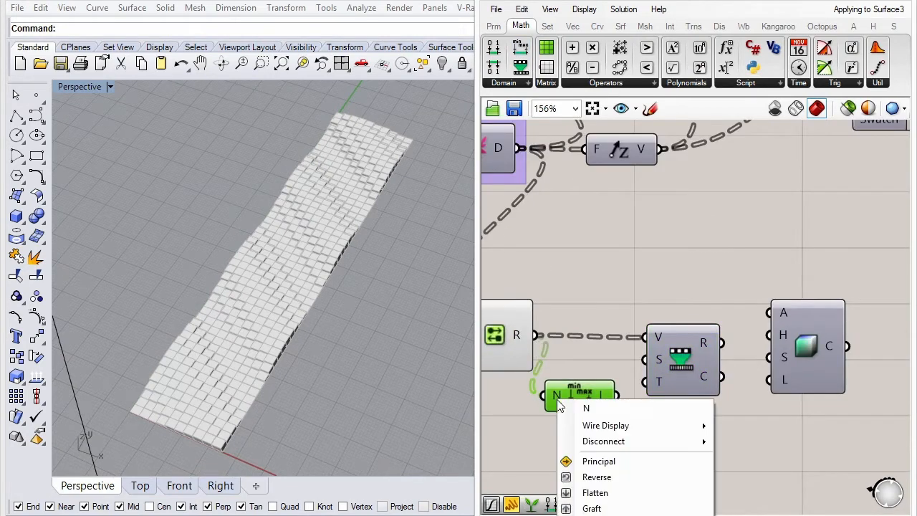
pyautogui.click(630, 492)
pyautogui.moveTo(679, 373); pyautogui.dragTo(700, 403)
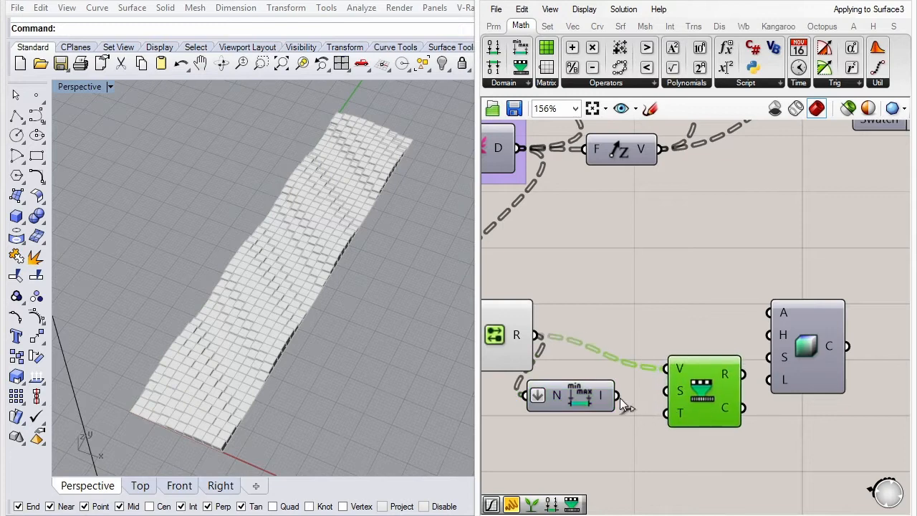
pyautogui.moveTo(616, 395); pyautogui.dragTo(694, 399)
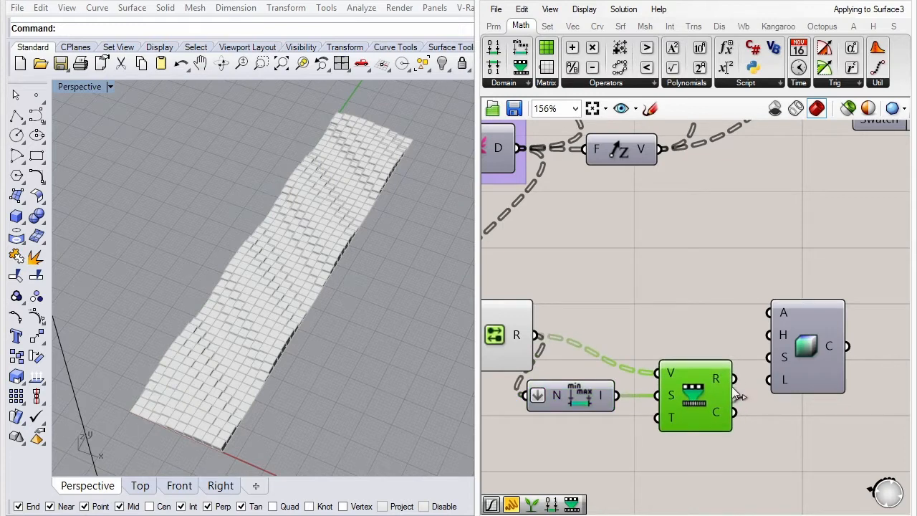
# Step: Connect Remap Numbers' R output to Colour HSL's hue input, and reposition Bounds, Remap Numbers and Colour HSL together below the preview components
pyautogui.scroll(-1, 759, 369)
pyautogui.moveTo(793, 357); pyautogui.dragTo(814, 389)
pyautogui.moveTo(737, 378); pyautogui.dragTo(795, 388)
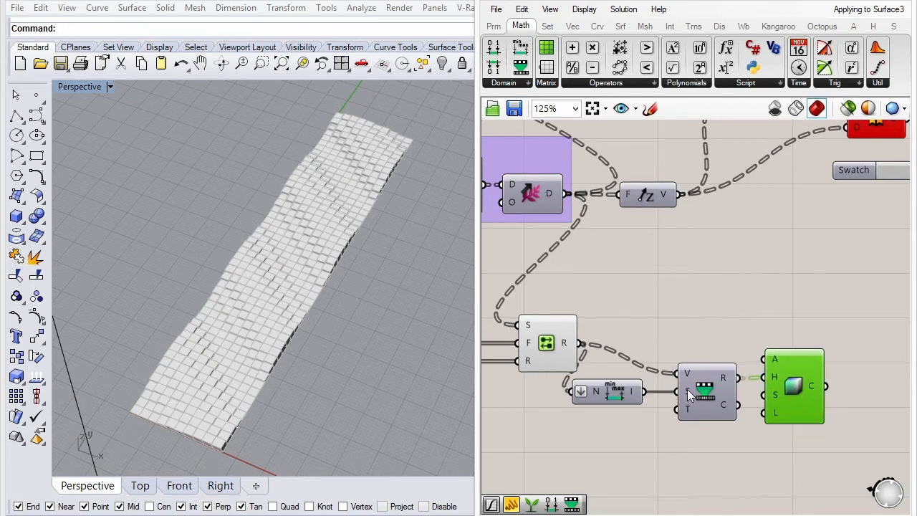
pyautogui.scroll(-2, 687, 389)
pyautogui.moveTo(803, 345); pyautogui.dragTo(653, 432)
pyautogui.moveTo(698, 390); pyautogui.dragTo(720, 373)
pyautogui.scroll(2, 802, 349)
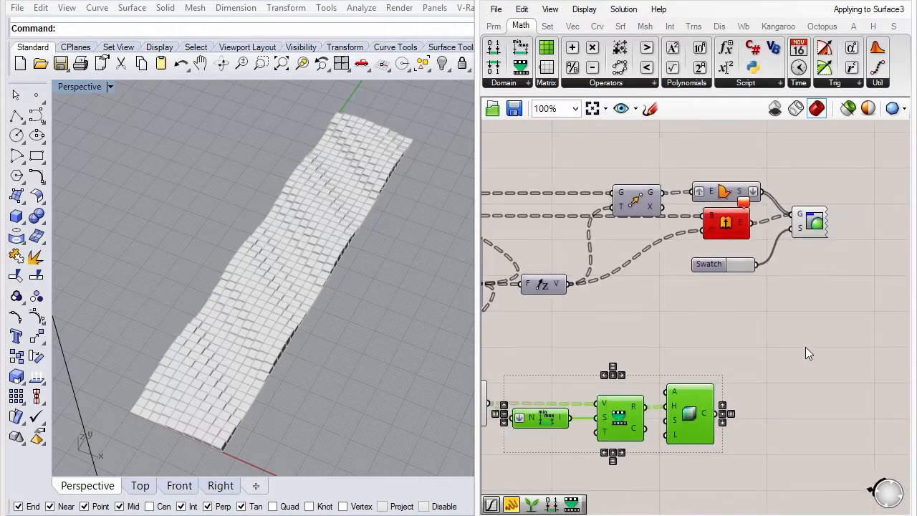
pyautogui.click(845, 281)
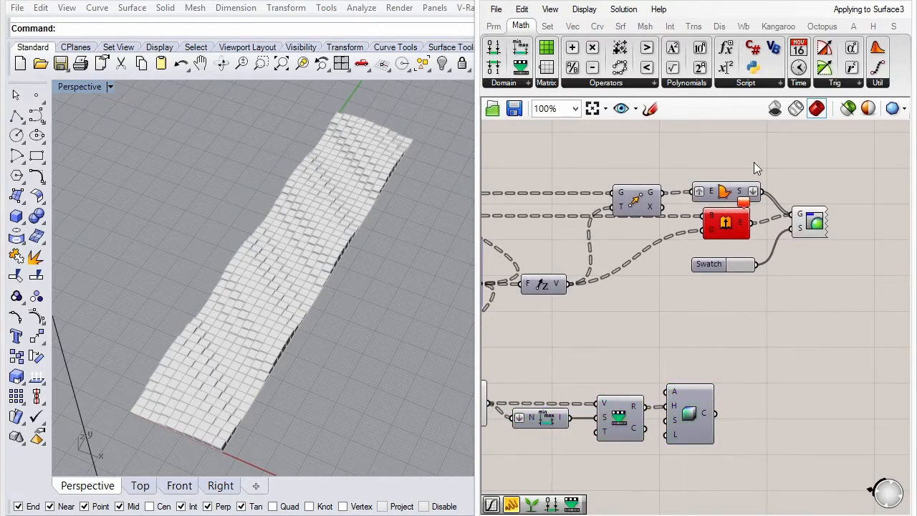
# Step: Make Boundary Surfaces the only geometry feeding Custom Preview, dropping the Extrude wire, and shift Extrude slightly towards the preview
pyautogui.moveTo(765, 193); pyautogui.dragTo(829, 225)
pyautogui.click(727, 226)
pyautogui.moveTo(727, 227); pyautogui.dragTo(741, 229)
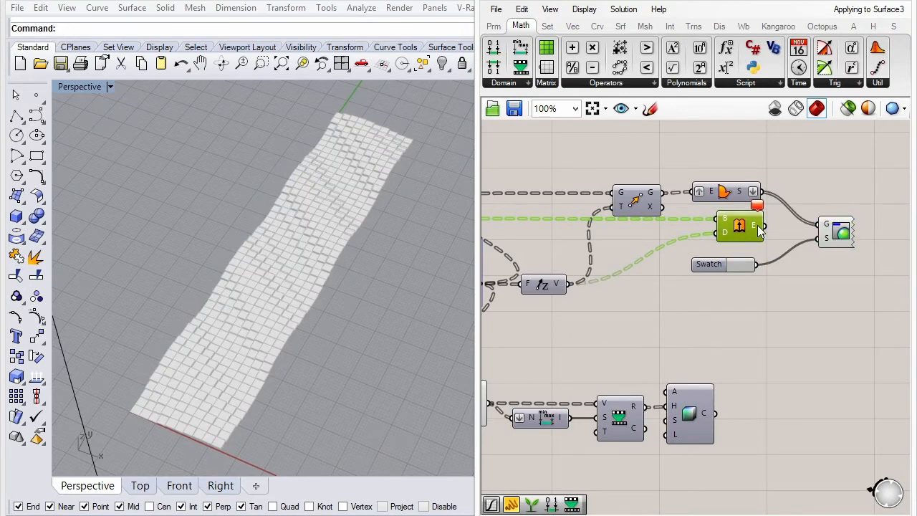
# Step: Turn off Flatten on the Boundary Surfaces component's S output
pyautogui.click(727, 193)
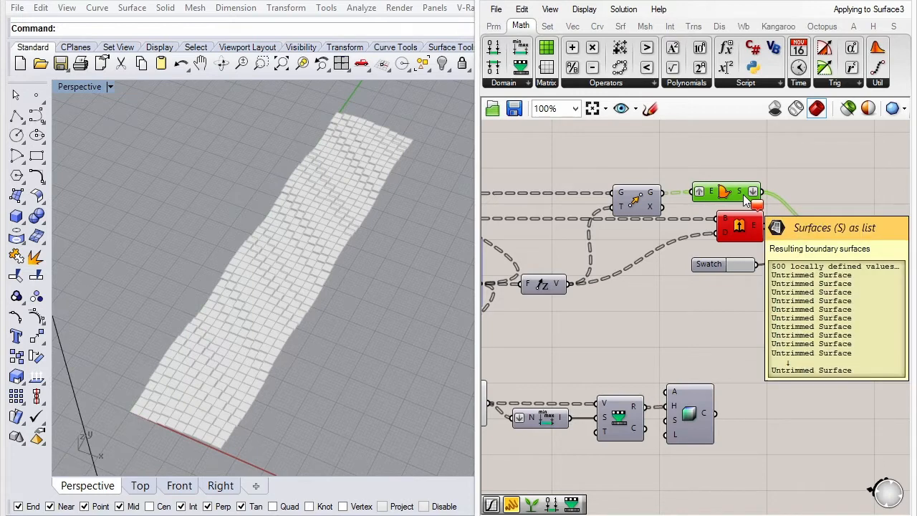
pyautogui.rightClick(745, 199)
pyautogui.click(798, 284)
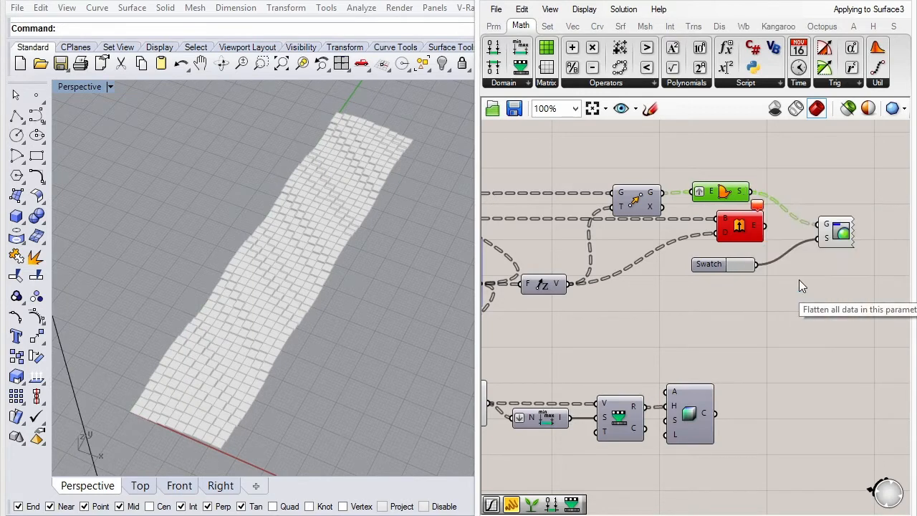
# Step: Replace the Swatch with Colour HSL's output at Custom Preview's S input, and turn off Graft on Boundary Surfaces' E input
pyautogui.moveTo(708, 414)
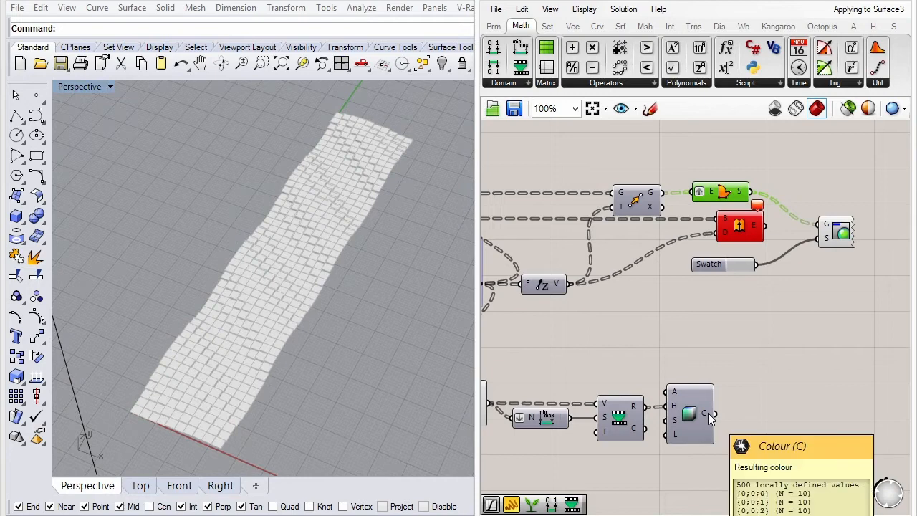
pyautogui.moveTo(708, 412); pyautogui.dragTo(819, 246)
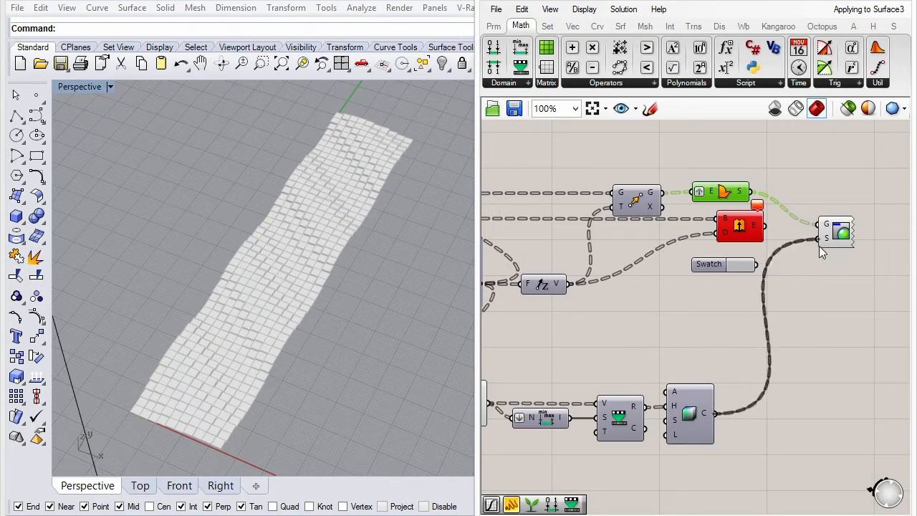
pyautogui.rightClick(712, 192)
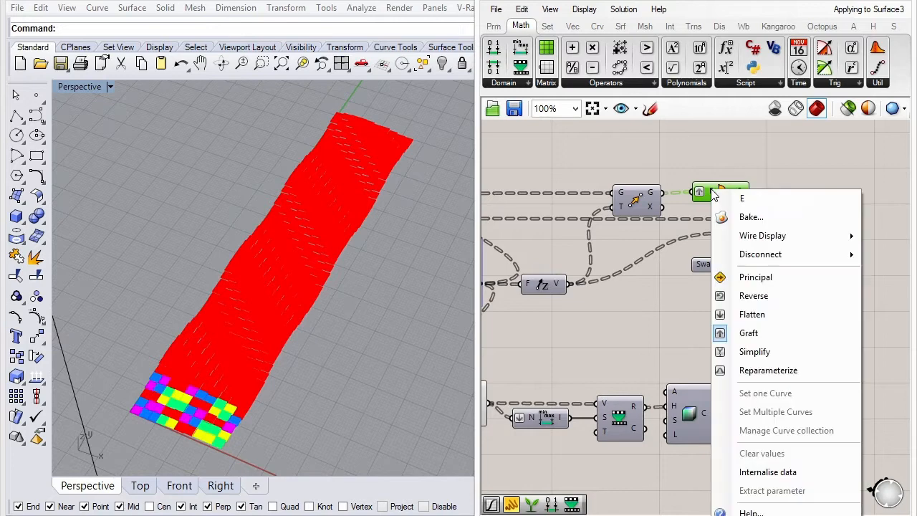
pyautogui.click(767, 334)
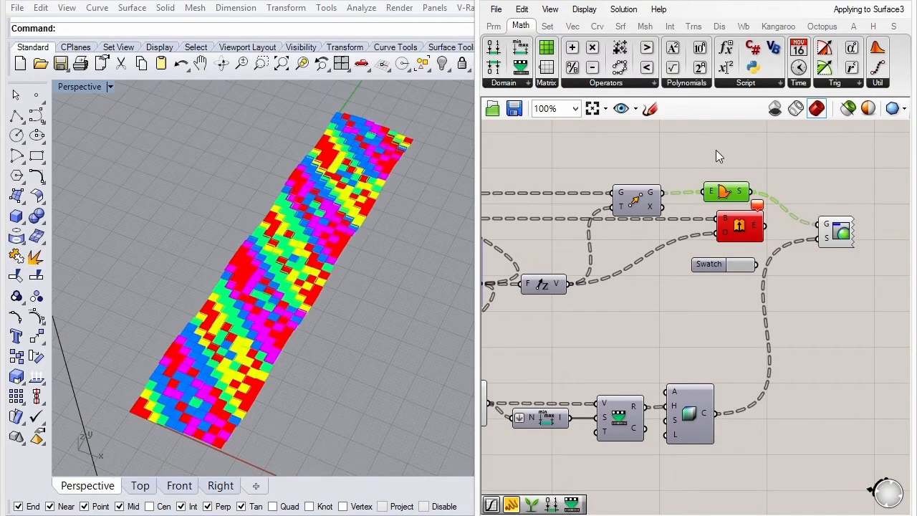
# Step: Move the Boundary Surfaces component slightly further from the Move component, directly above Extrude
pyautogui.moveTo(715, 150); pyautogui.dragTo(738, 153, button='right')
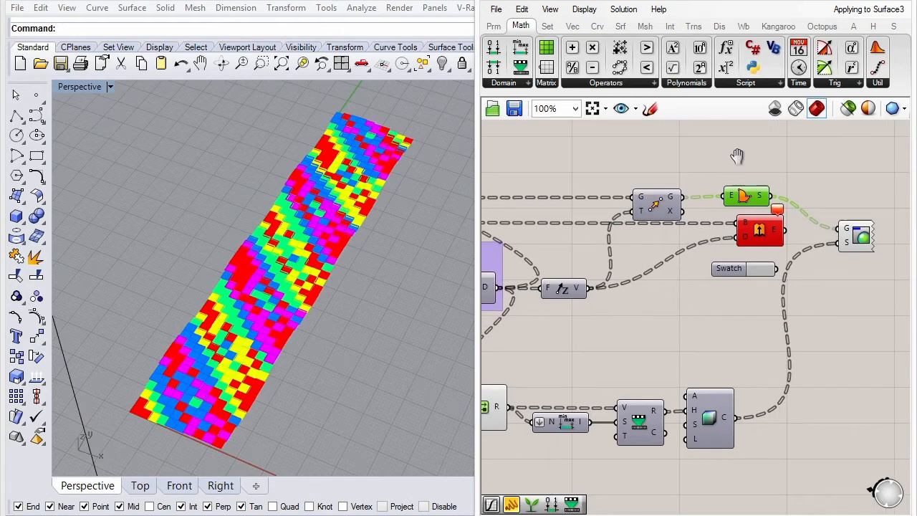
pyautogui.scroll(2, 747, 174)
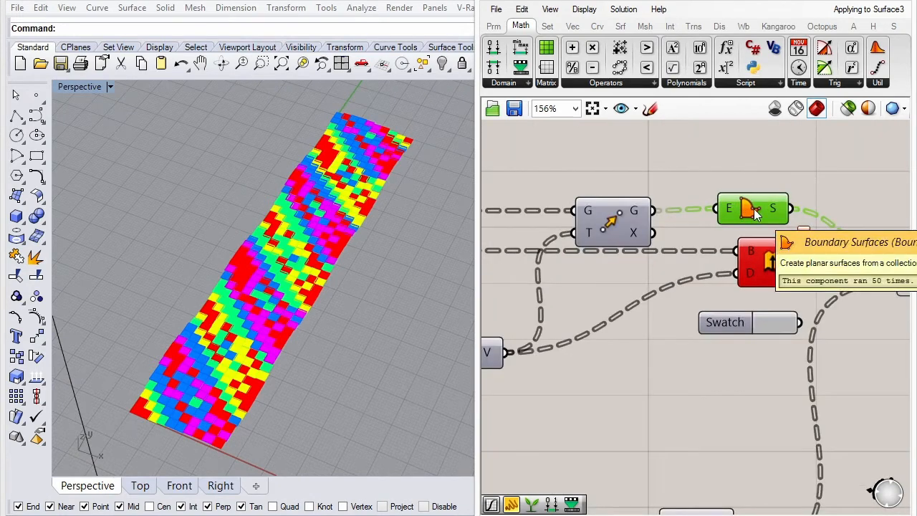
pyautogui.moveTo(756, 213); pyautogui.dragTo(758, 211)
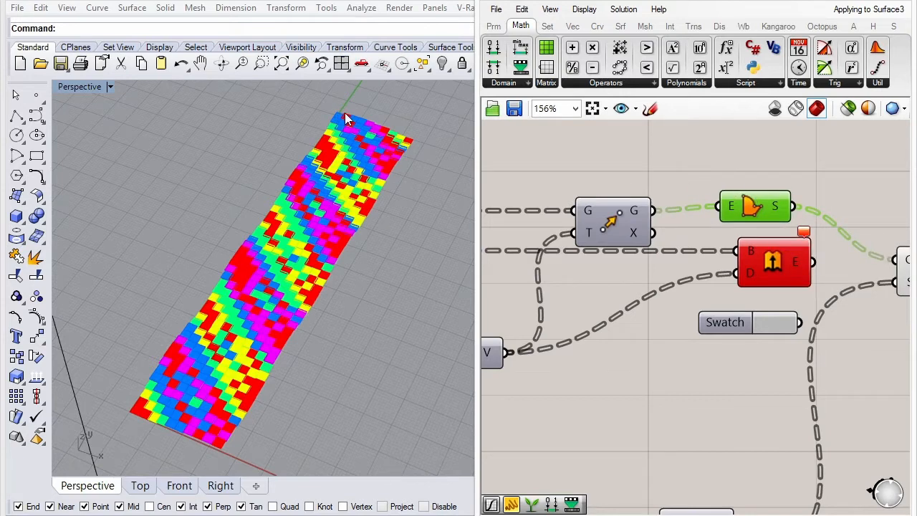
pyautogui.moveTo(639, 219)
pyautogui.moveTo(746, 207); pyautogui.dragTo(765, 210)
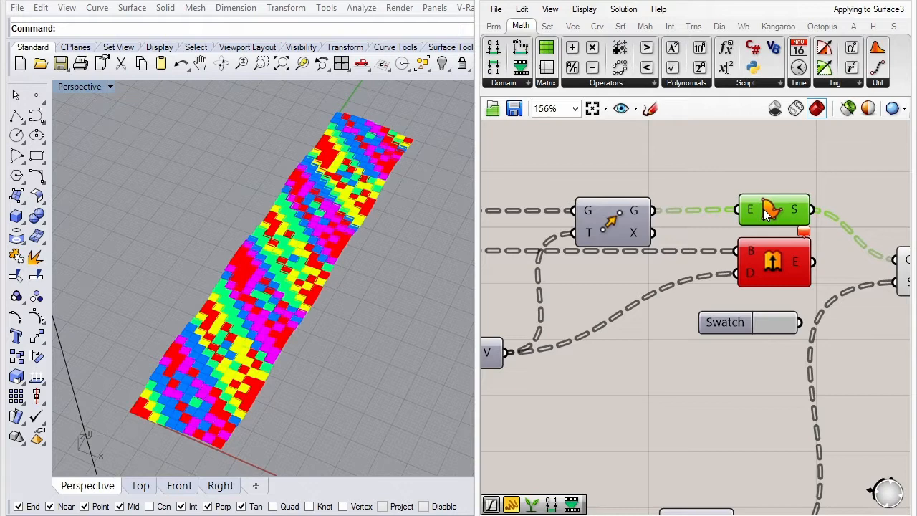
# Step: Graft the Move component's G output and Colour HSL's C output so each brick surface is matched with its own colour
pyautogui.scroll(-1, 765, 211)
pyautogui.moveTo(765, 209); pyautogui.dragTo(707, 162, button='right')
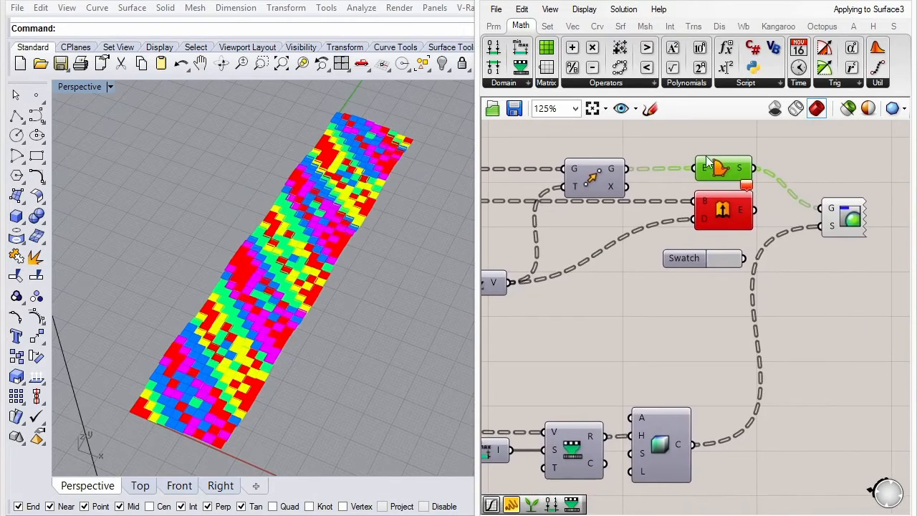
pyautogui.rightClick(627, 169)
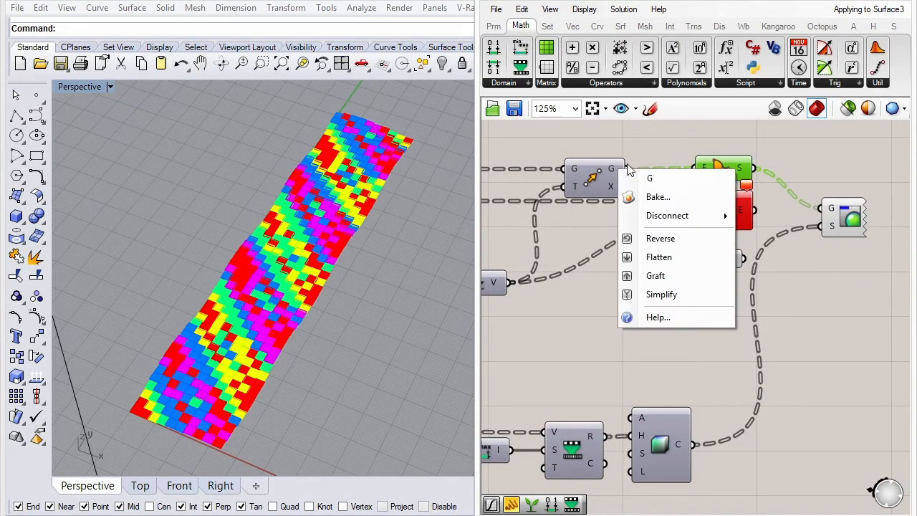
pyautogui.click(680, 275)
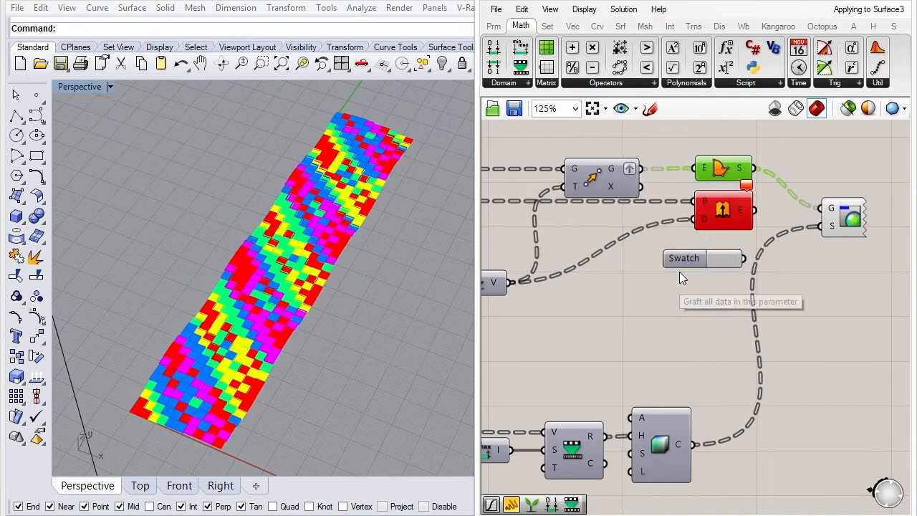
pyautogui.rightClick(682, 447)
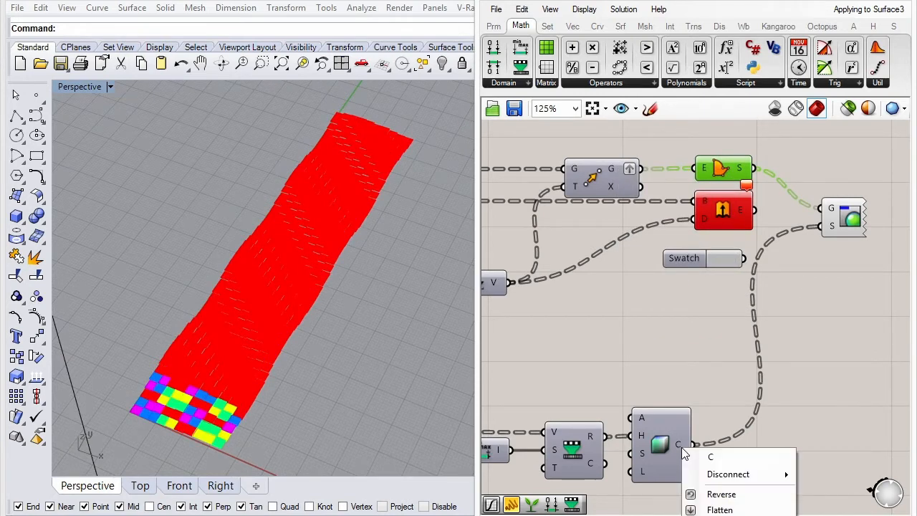
pyautogui.click(720, 515)
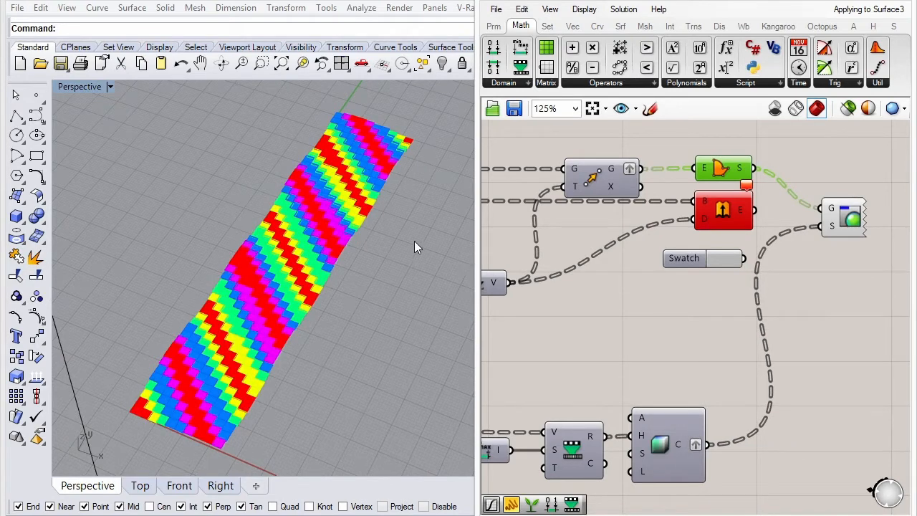
# Step: Examine the colour pattern of the brick surface in the Perspective view from several angles and distances
pyautogui.moveTo(389, 242); pyautogui.dragTo(216, 273, button='right')
pyautogui.scroll(2, 260, 346)
pyautogui.scroll(5, 255, 384)
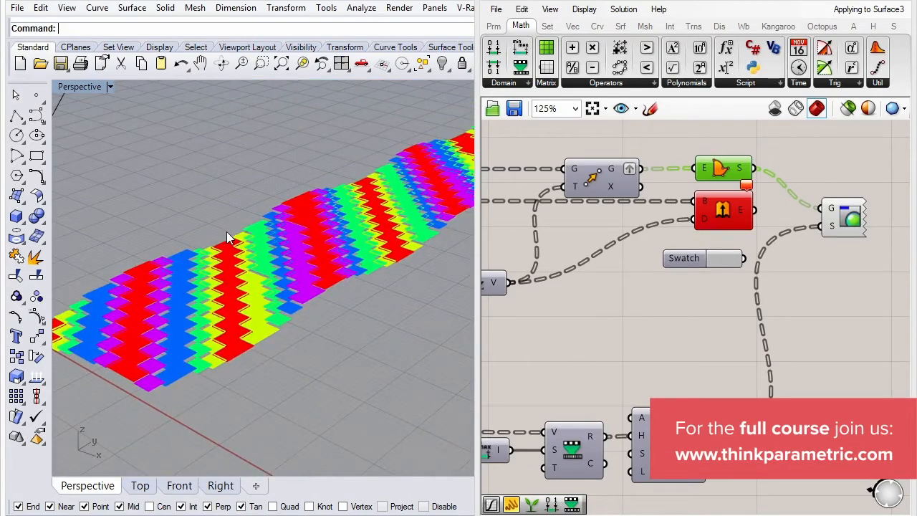
pyautogui.scroll(-2, 226, 231)
pyautogui.scroll(4, 141, 282)
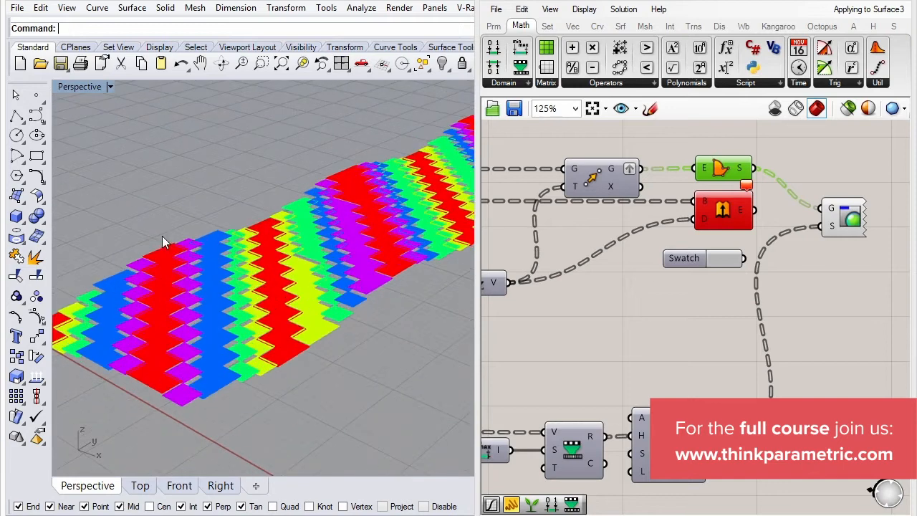
pyautogui.moveTo(193, 226); pyautogui.dragTo(248, 284, button='right')
pyautogui.scroll(-8, 180, 375)
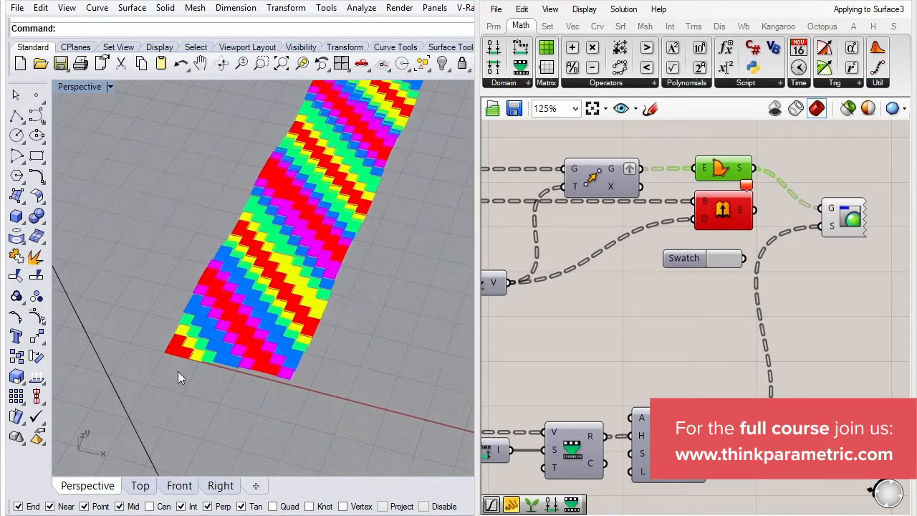
pyautogui.scroll(4, 270, 250)
pyautogui.moveTo(316, 221); pyautogui.dragTo(307, 228, button='right')
pyautogui.scroll(-2, 336, 195)
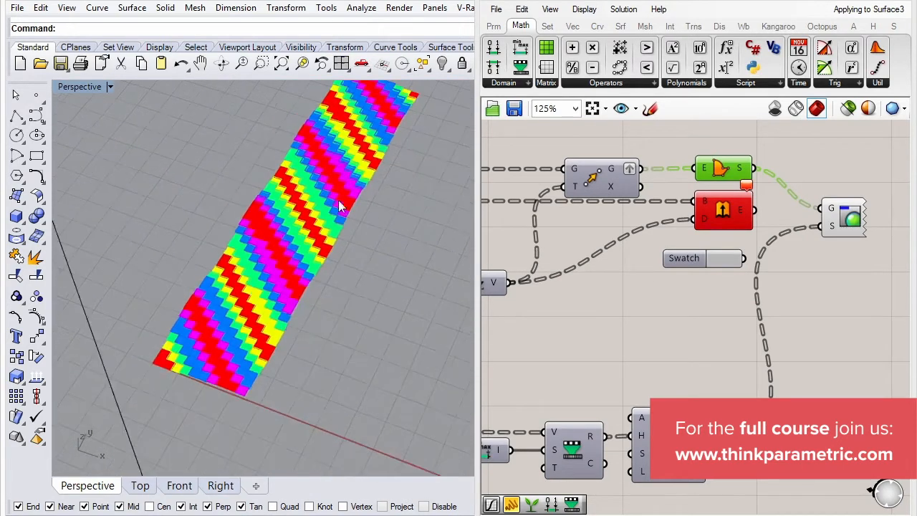
pyautogui.scroll(5, 336, 186)
pyautogui.scroll(-2, 456, 320)
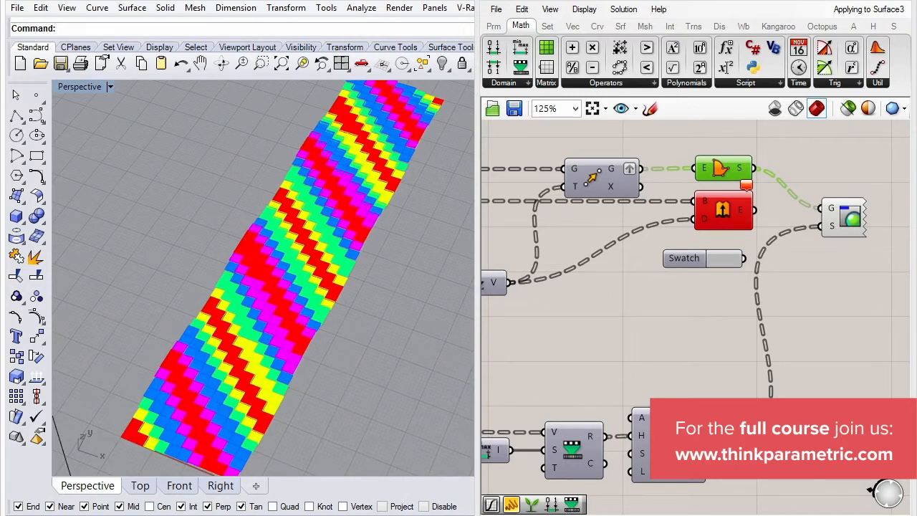
# Step: Move Colour HSL slightly further from Remap Numbers
pyautogui.click(637, 438)
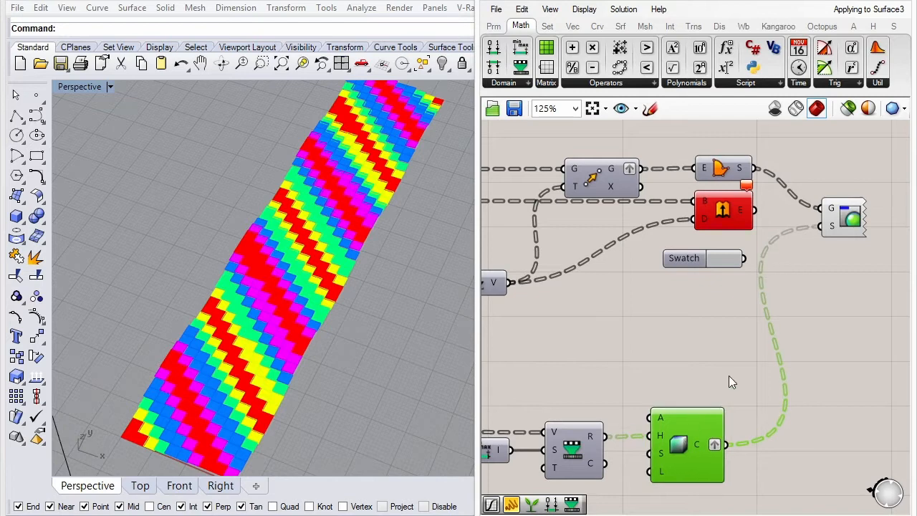
# Step: Set Remap Numbers' target domain to 0.0 To .5 and check the recoloured brick surface in the Perspective view
pyautogui.scroll(-3, 728, 375)
pyautogui.scroll(3, 616, 420)
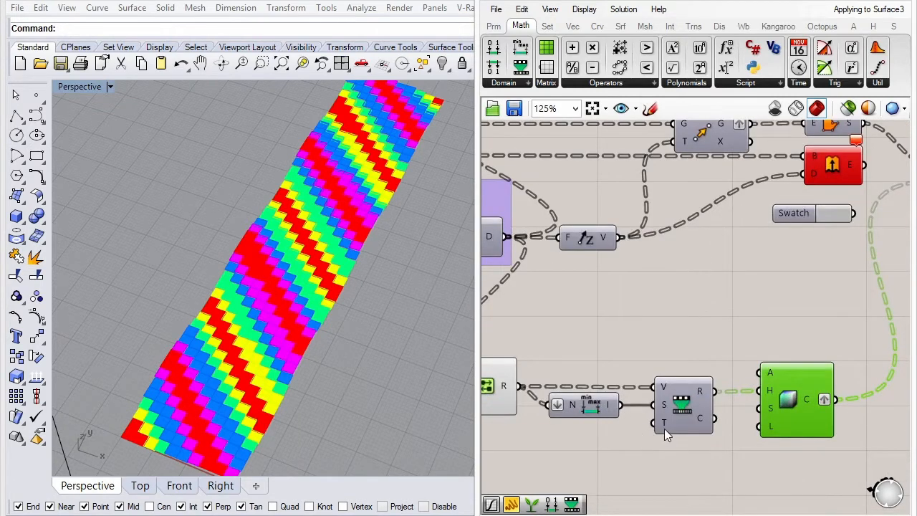
pyautogui.moveTo(663, 423)
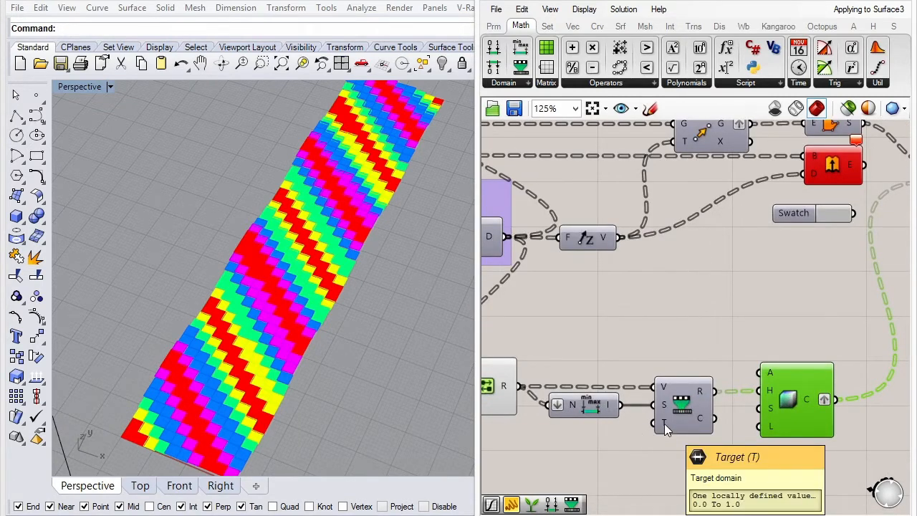
pyautogui.rightClick(664, 423)
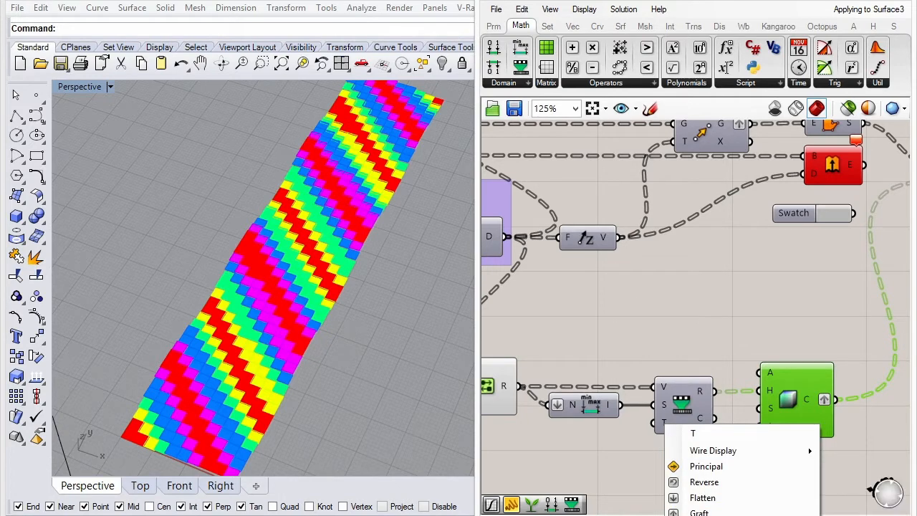
pyautogui.doubleClick(888, 475)
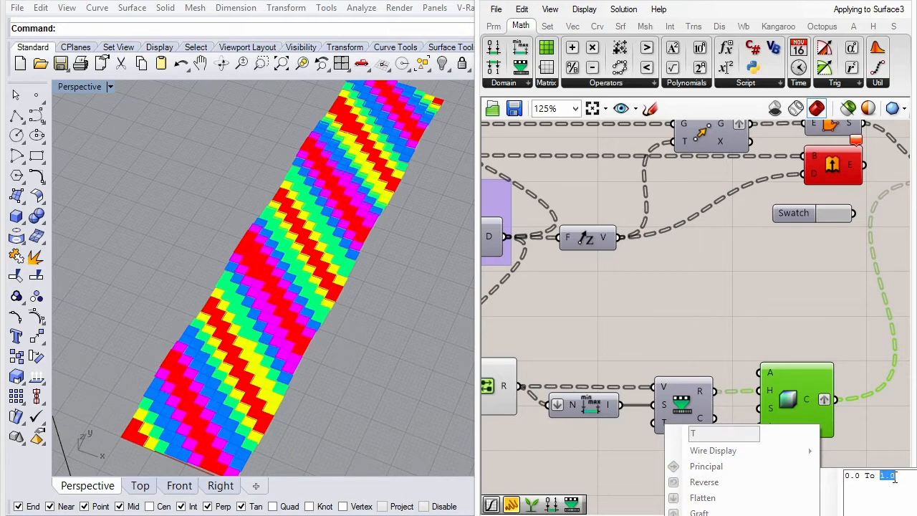
pyautogui.write('.5')
pyautogui.press('Return')
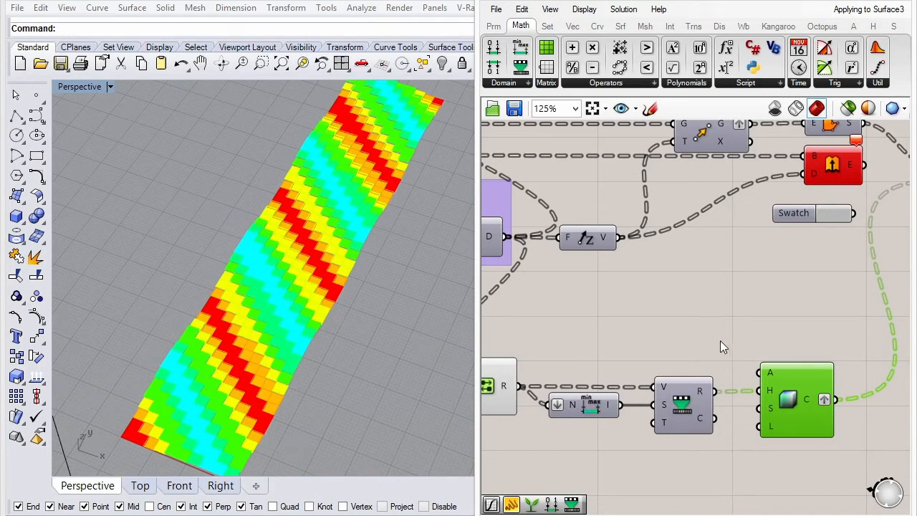
pyautogui.moveTo(421, 299); pyautogui.dragTo(401, 288, button='right')
pyautogui.scroll(-2, 363, 292)
pyautogui.scroll(4, 409, 270)
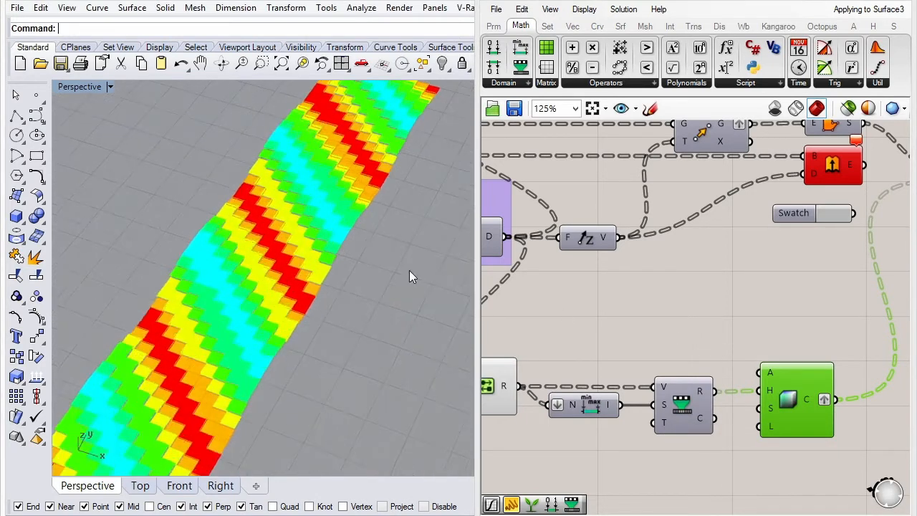
pyautogui.scroll(-4, 408, 270)
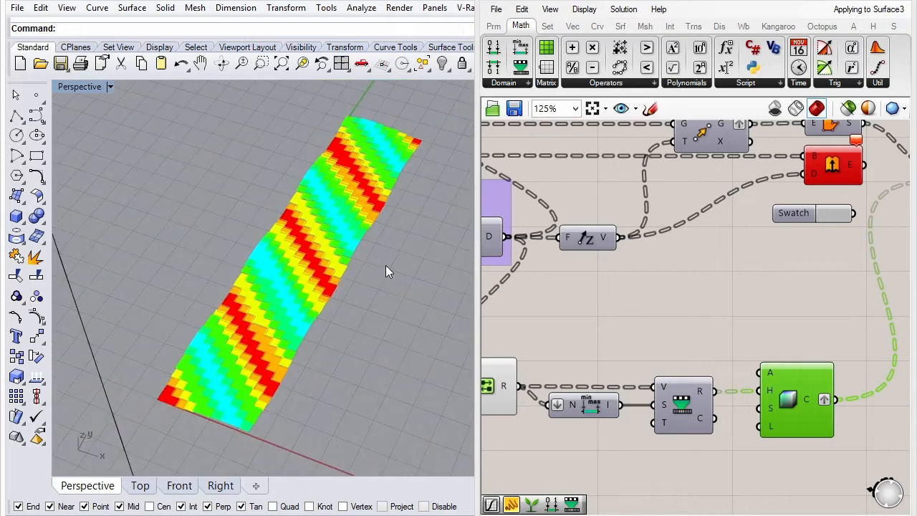
pyautogui.scroll(2, 386, 271)
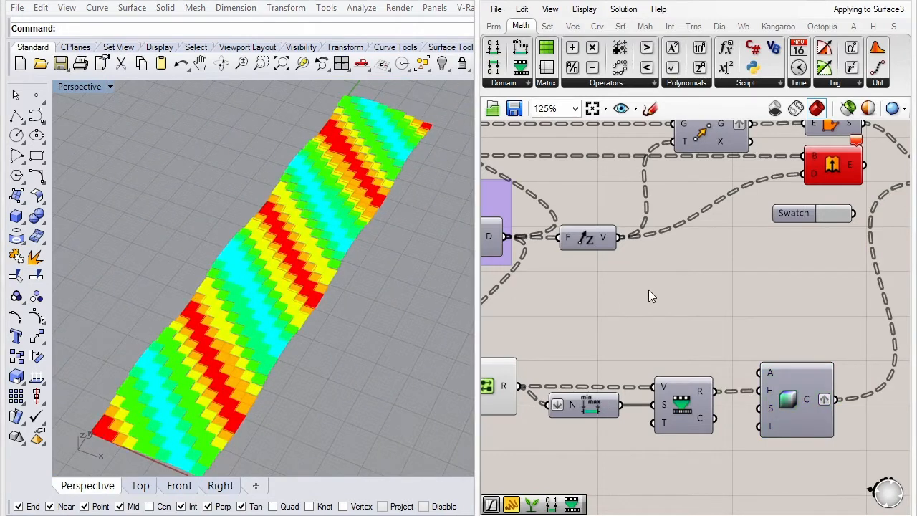
# Step: Turn off the preview of the Boundary Surfaces and Custom Preview components
pyautogui.scroll(-2, 679, 303)
pyautogui.click(781, 190)
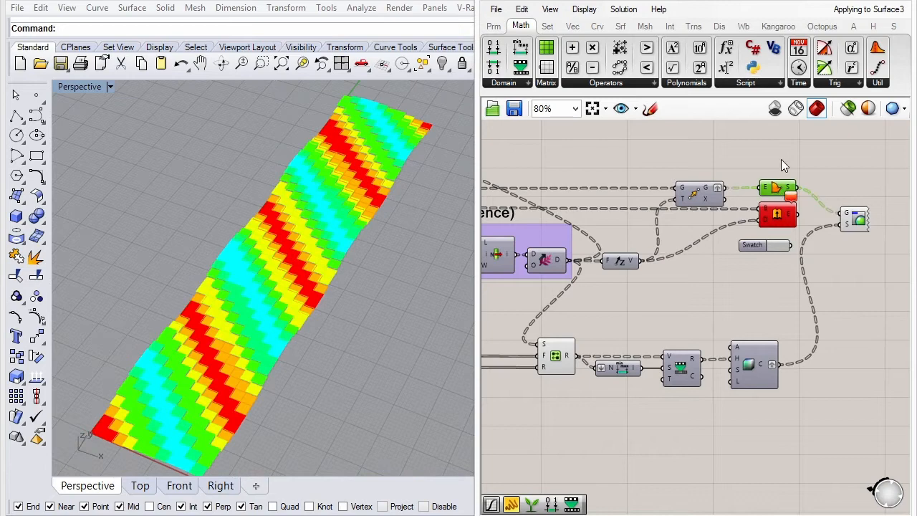
pyautogui.rightClick(780, 159)
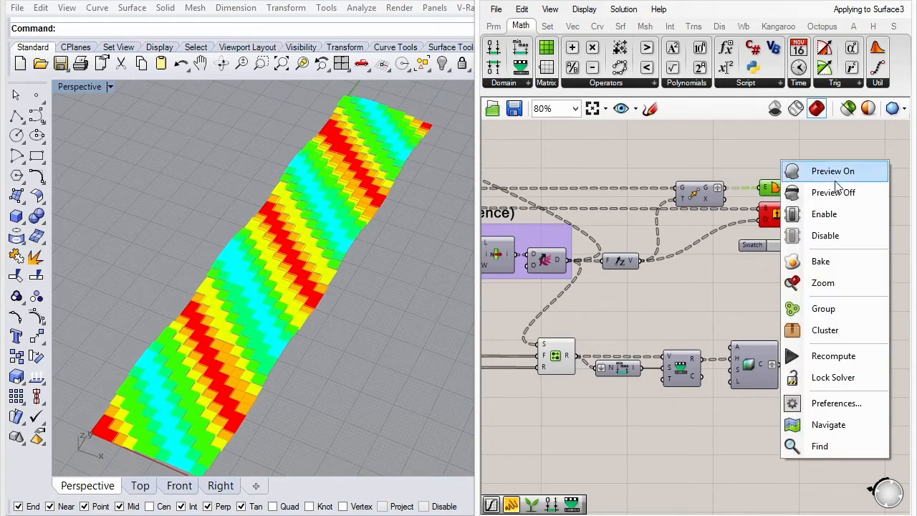
pyautogui.click(839, 191)
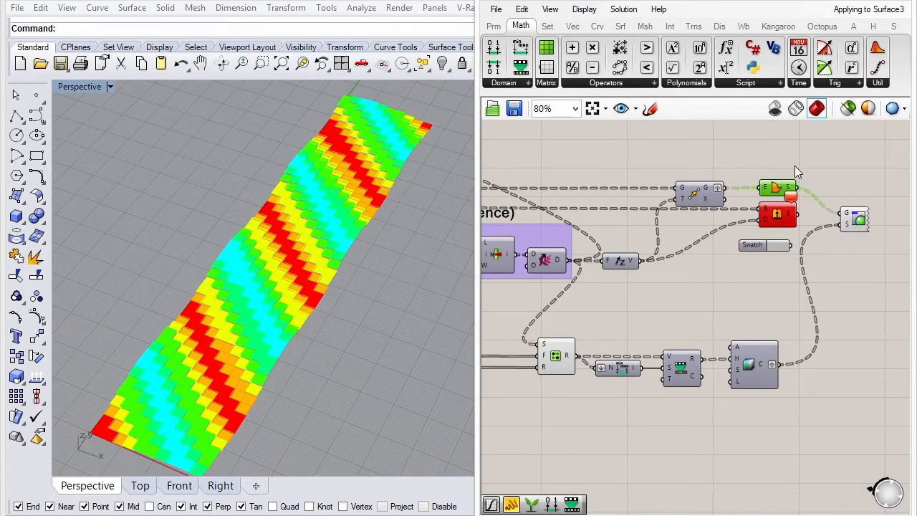
pyautogui.click(854, 219)
pyautogui.rightClick(846, 179)
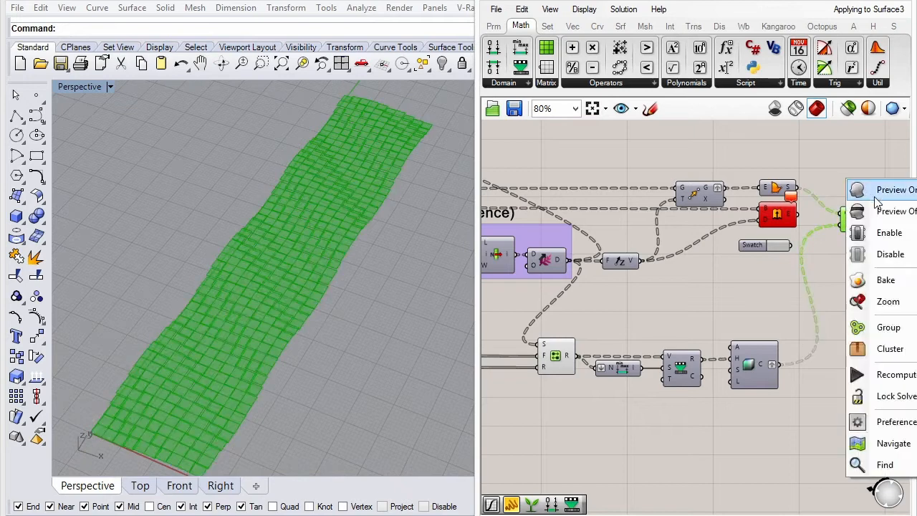
pyautogui.click(888, 210)
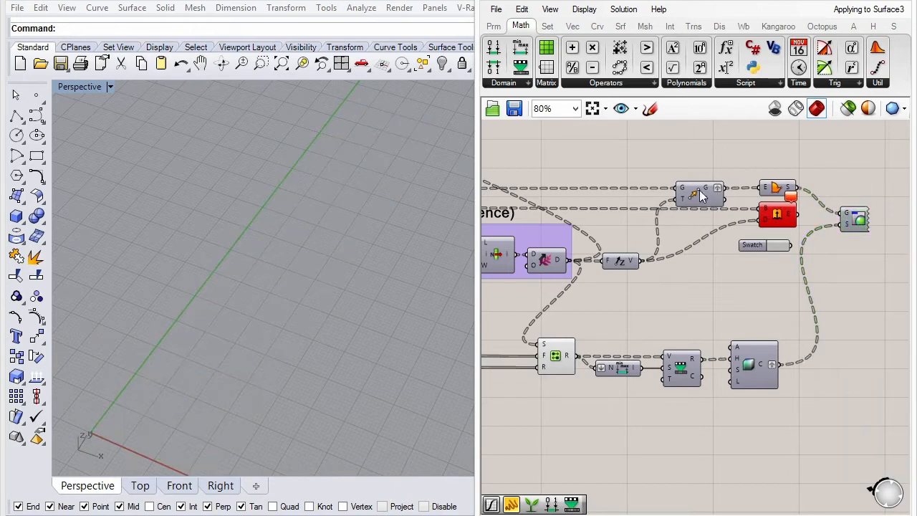
# Step: Copy Custom Preview above the original, feed its G input from Move's G output, and turn its preview on
pyautogui.click(699, 192)
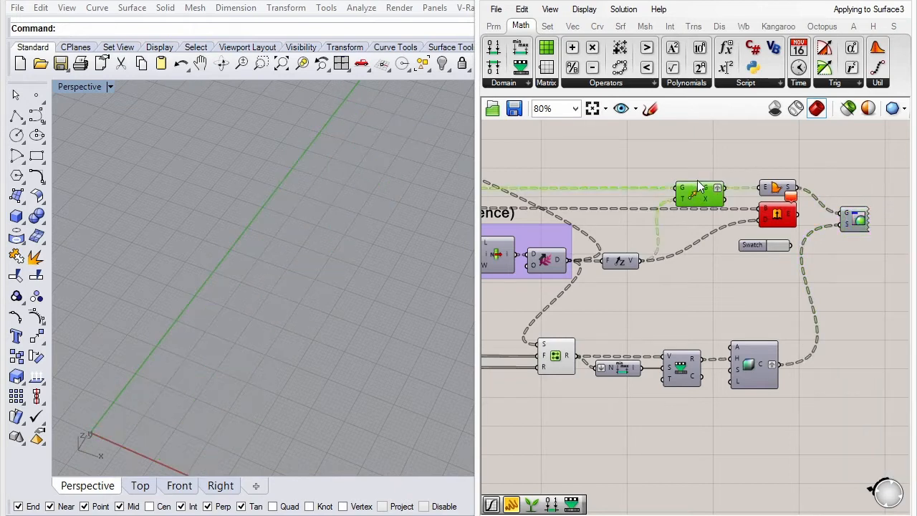
pyautogui.click(858, 222)
pyautogui.keyDown('alt'); pyautogui.moveTo(860, 223); pyautogui.dragTo(872, 165); pyautogui.keyUp('alt')
pyautogui.moveTo(726, 187); pyautogui.dragTo(866, 155)
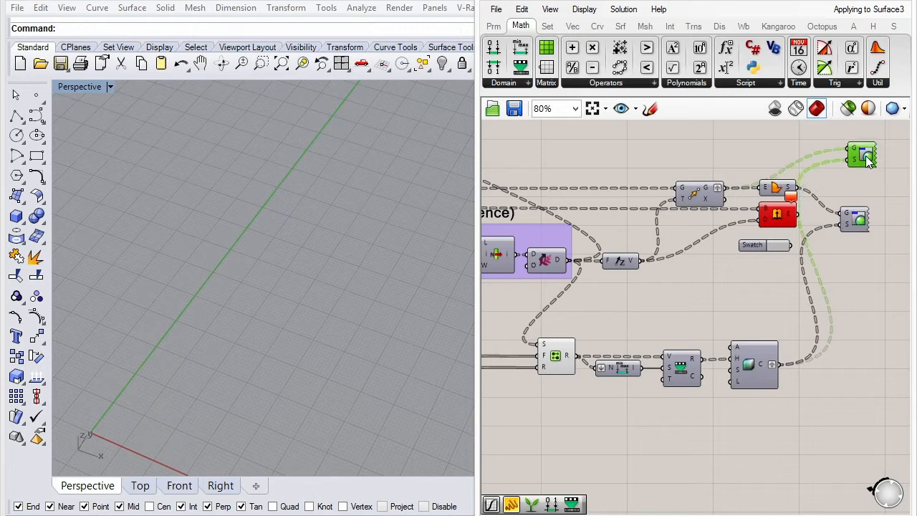
pyautogui.rightClick(884, 149)
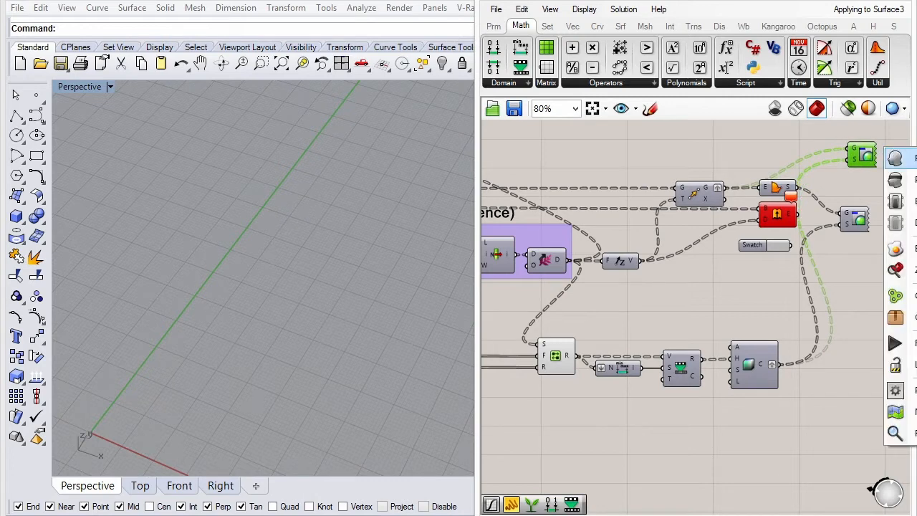
pyautogui.click(900, 158)
pyautogui.click(884, 257)
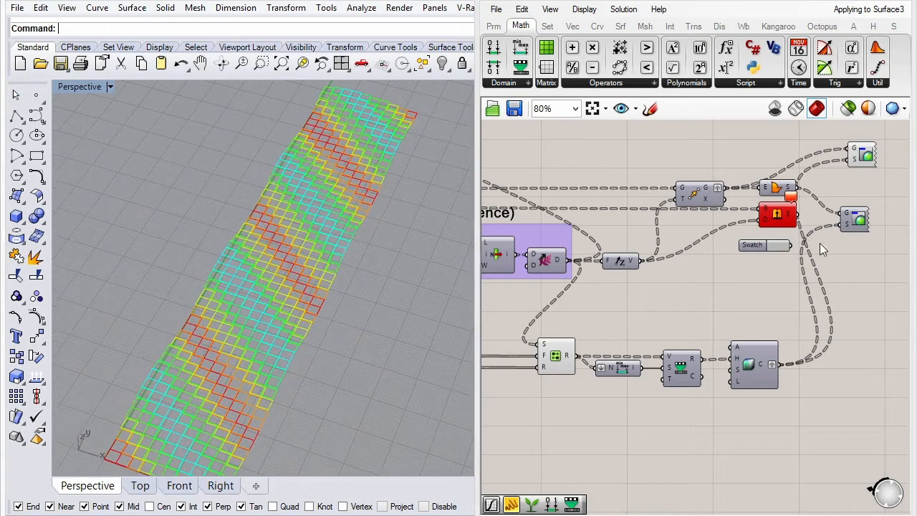
# Step: Add a Polygon Center component above Boundary Surfaces and feed its P input from Move's G output
pyautogui.scroll(3, 845, 152)
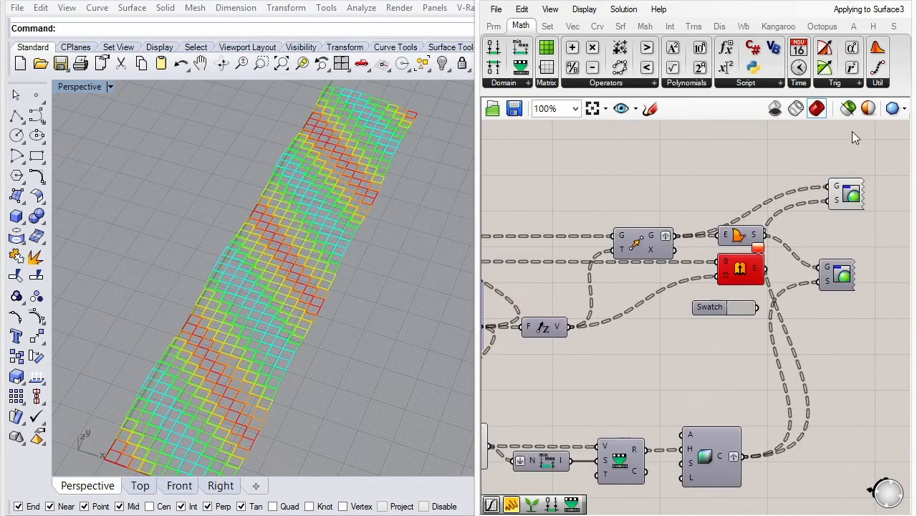
pyautogui.moveTo(770, 157); pyautogui.dragTo(757, 173, button='right')
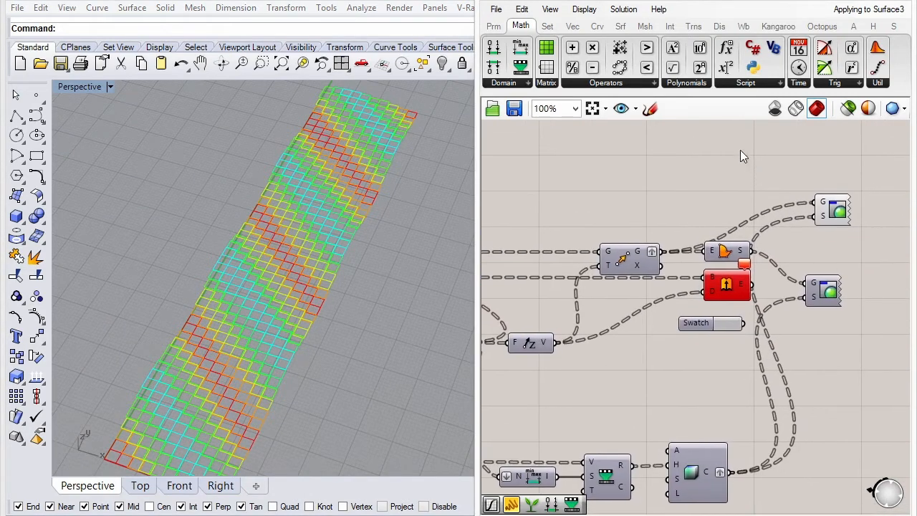
pyautogui.click(597, 26)
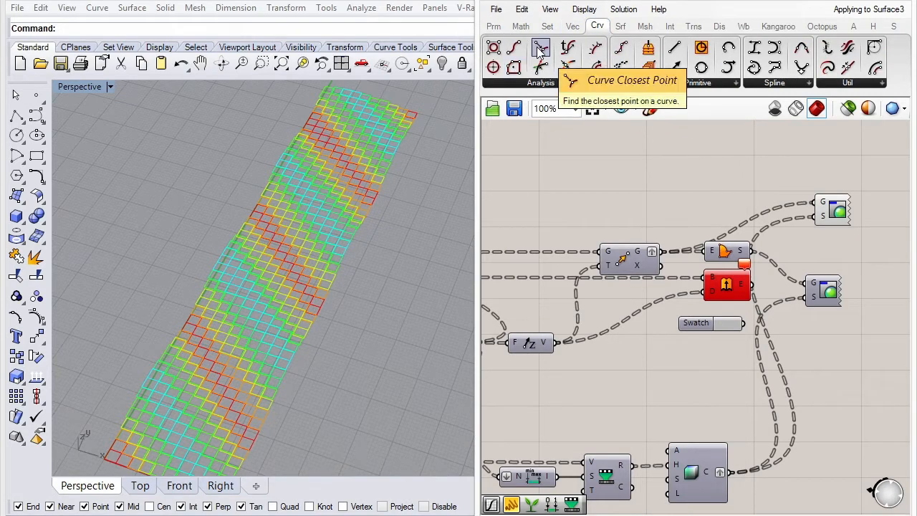
pyautogui.moveTo(513, 67); pyautogui.dragTo(742, 174)
pyautogui.moveTo(666, 261); pyautogui.dragTo(738, 167)
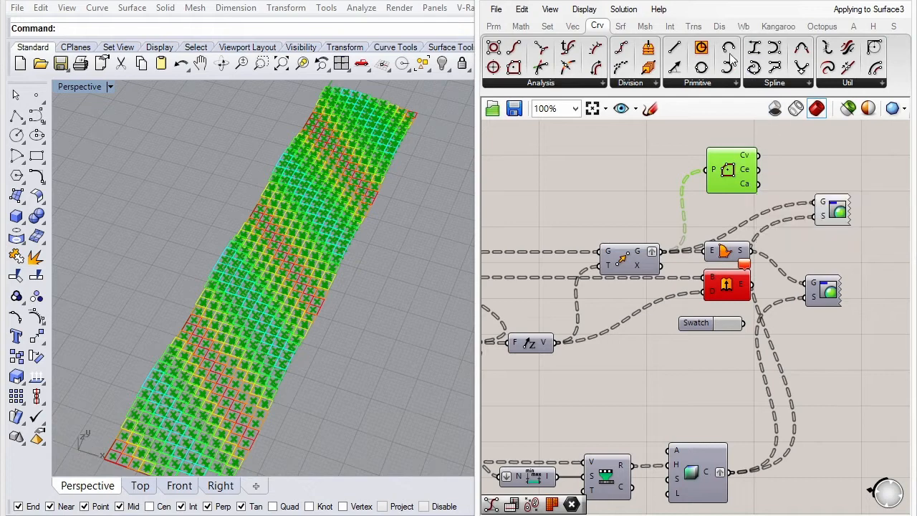
# Step: Place a Text Tag component beside Polygon Center, above the copied Custom Preview
pyautogui.moveTo(631, 35)
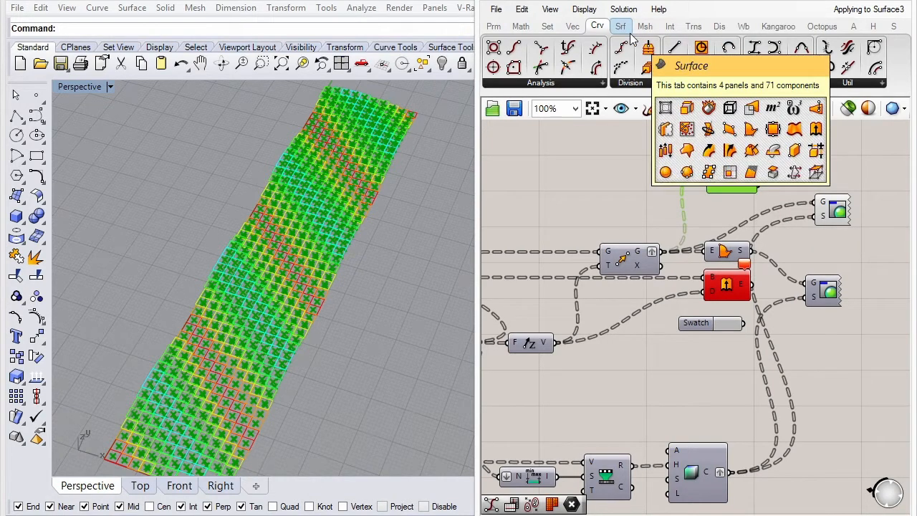
pyautogui.click(720, 26)
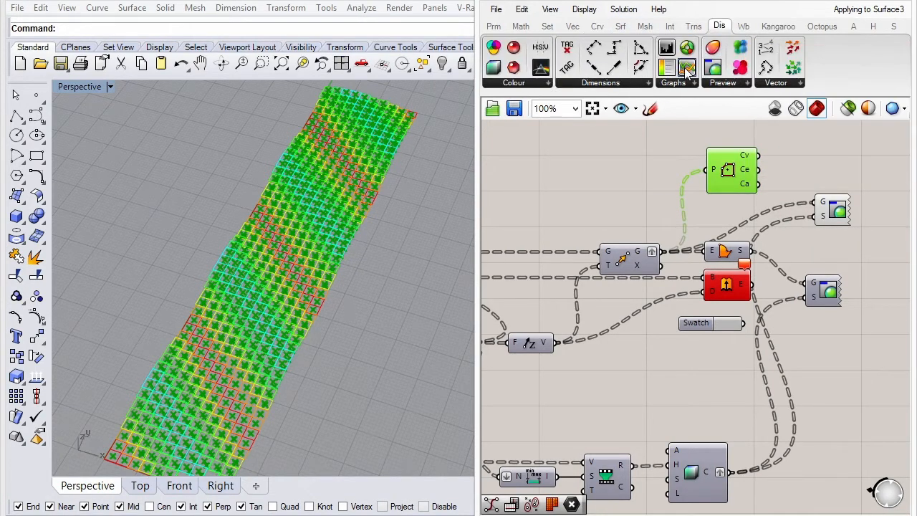
pyautogui.moveTo(567, 47); pyautogui.dragTo(844, 163)
pyautogui.scroll(-2, 808, 214)
pyautogui.scroll(2, 838, 172)
pyautogui.click(831, 156)
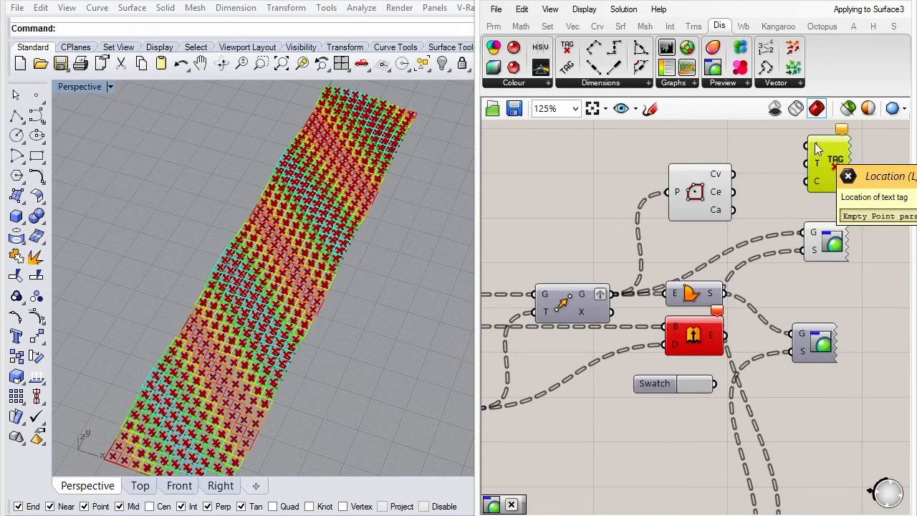
# Step: Connect Polygon Center's Cv output to Text Tag's L input and turn off Polygon Center's preview
pyautogui.moveTo(815, 143); pyautogui.dragTo(711, 174)
pyautogui.rightClick(712, 146)
pyautogui.click(730, 174)
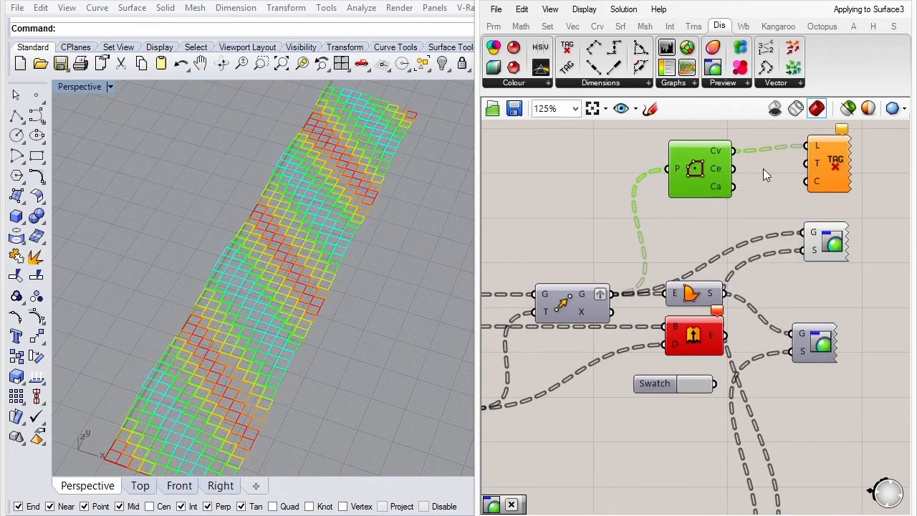
# Step: Connect Replace Members' R output to Text Tag's T input and graft that input
pyautogui.scroll(-2, 813, 154)
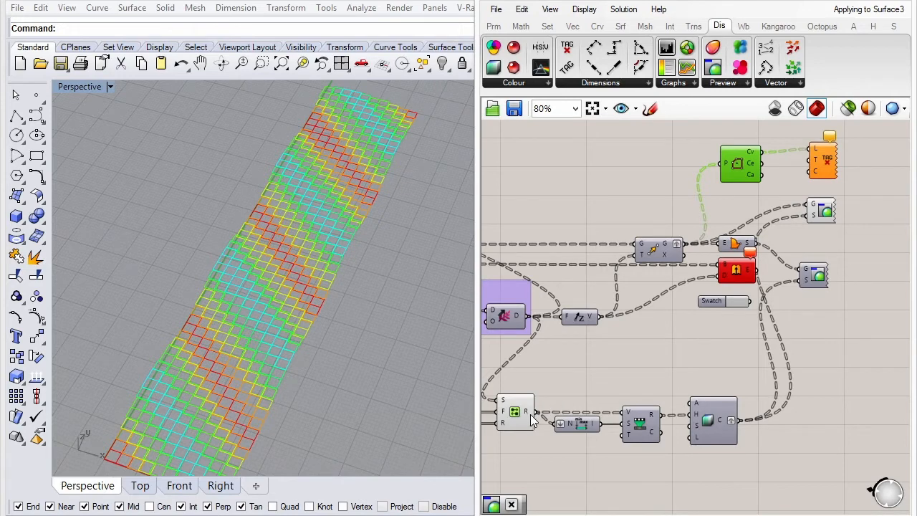
pyautogui.moveTo(529, 415)
pyautogui.moveTo(528, 415); pyautogui.dragTo(813, 167)
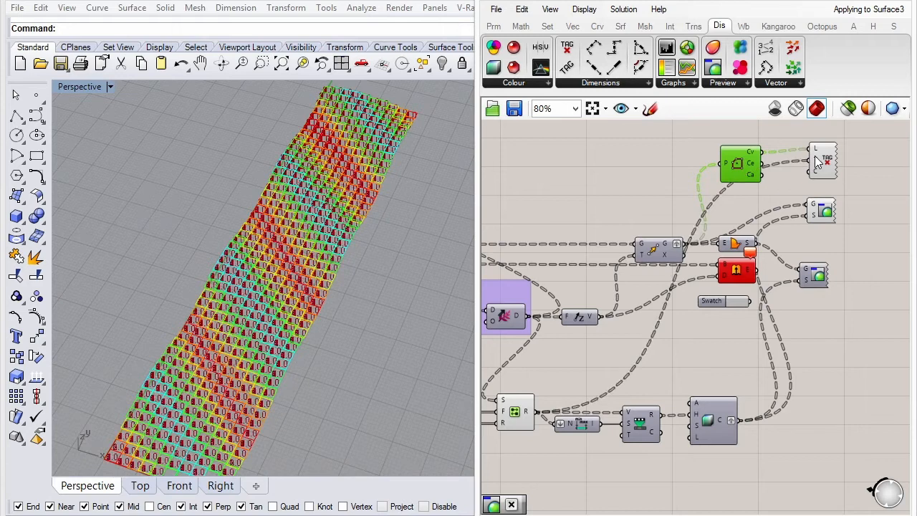
pyautogui.moveTo(817, 162)
pyautogui.scroll(2, 817, 162)
pyautogui.scroll(-1, 820, 161)
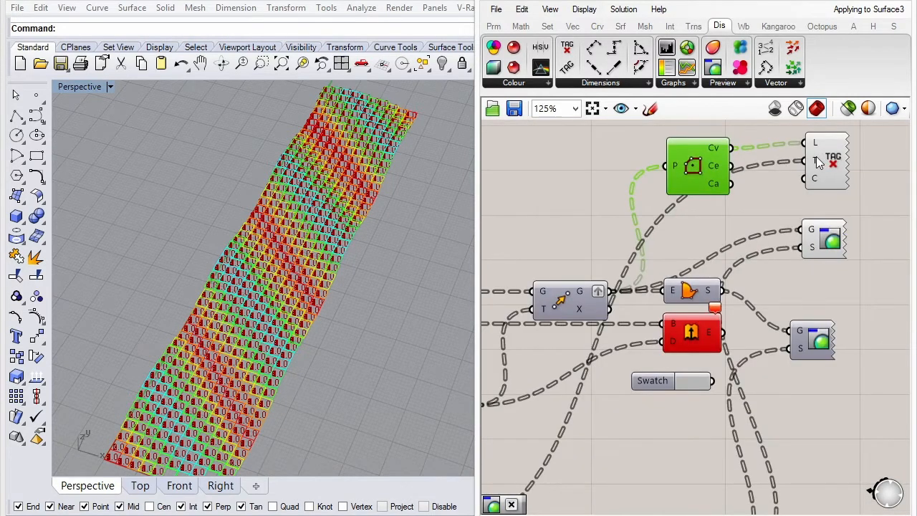
pyautogui.rightClick(814, 159)
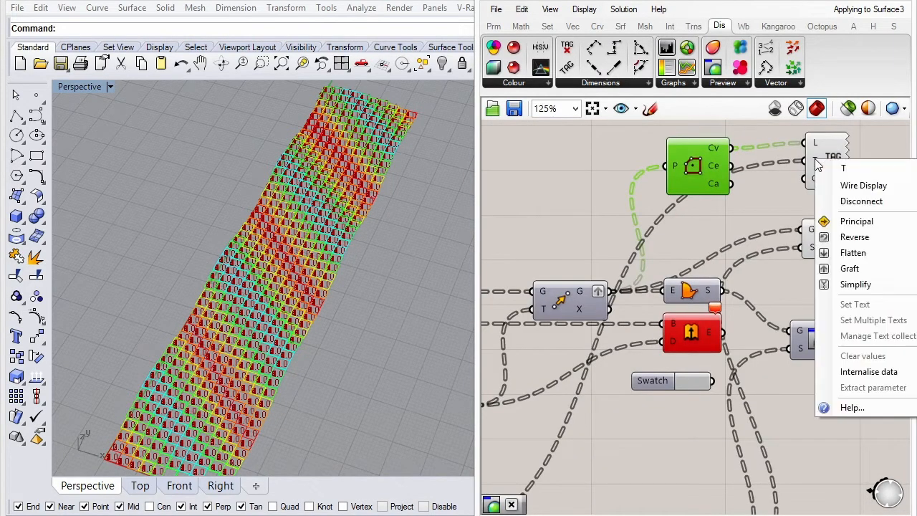
pyautogui.click(864, 268)
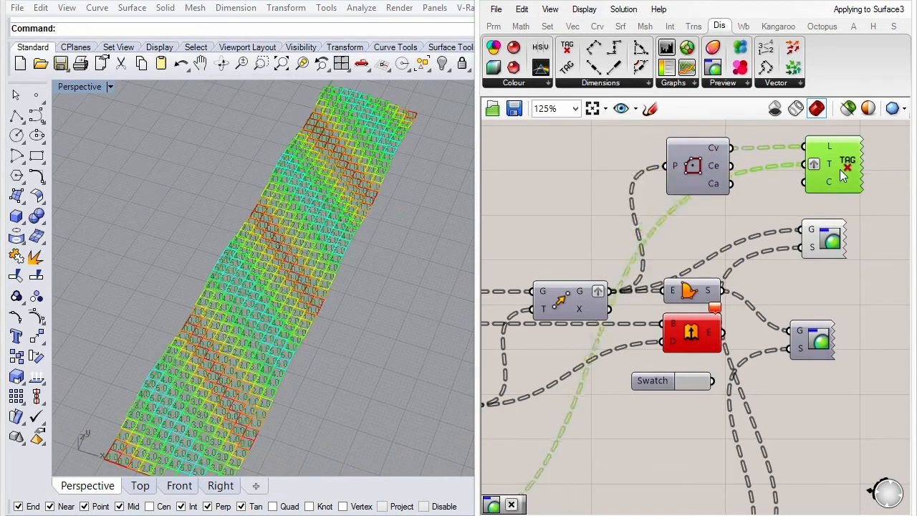
# Step: Connect Colour HSL's C output to Text Tag's C input so each tag takes its brick's colour
pyautogui.scroll(-1, 840, 169)
pyautogui.moveTo(726, 488); pyautogui.dragTo(816, 179)
pyautogui.click(403, 293)
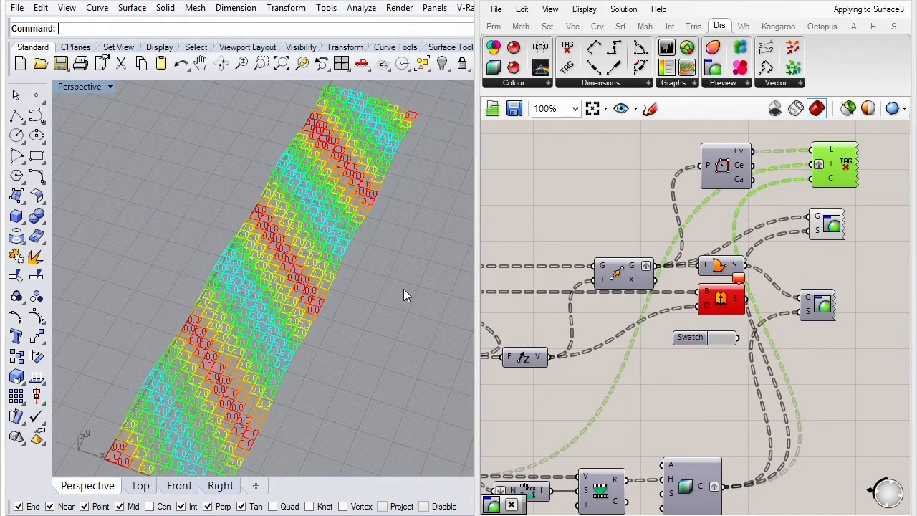
pyautogui.click(590, 212)
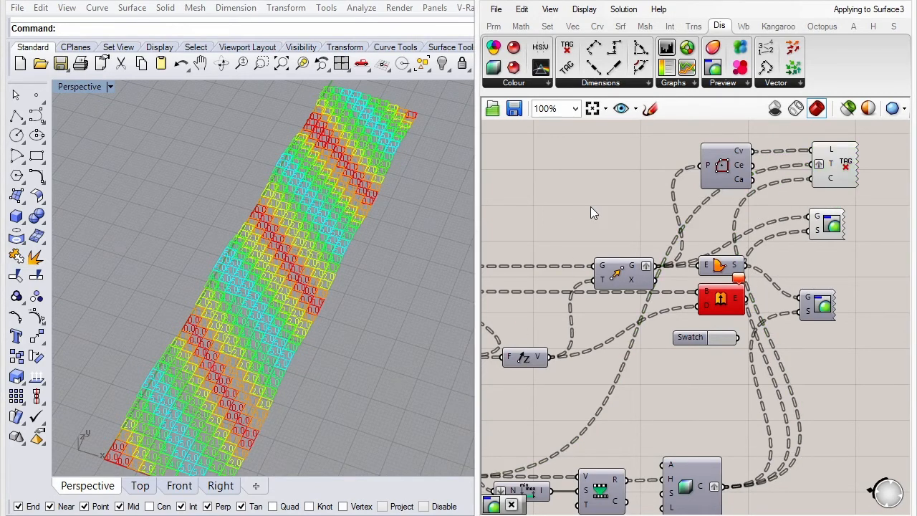
# Step: Switch to the Top view and examine the coloured index tags and brick outlines along the whole surface
pyautogui.doubleClick(78, 85)
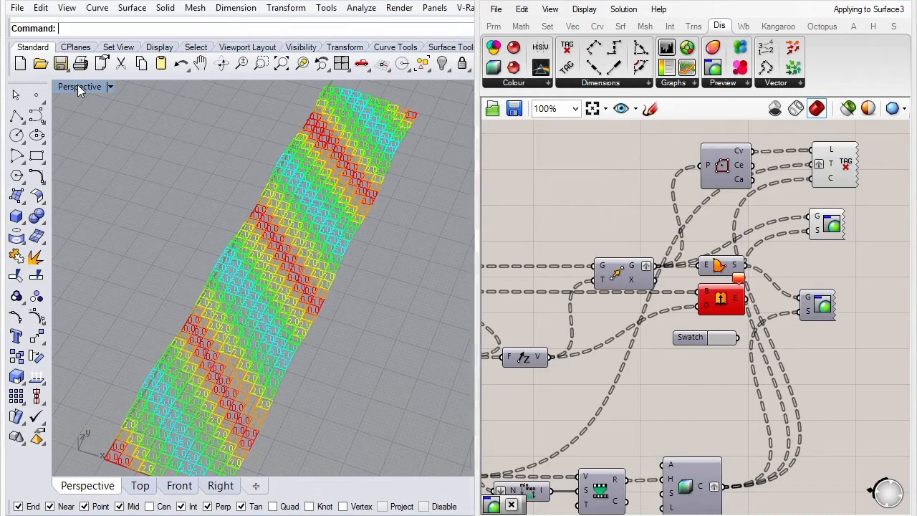
pyautogui.doubleClick(66, 84)
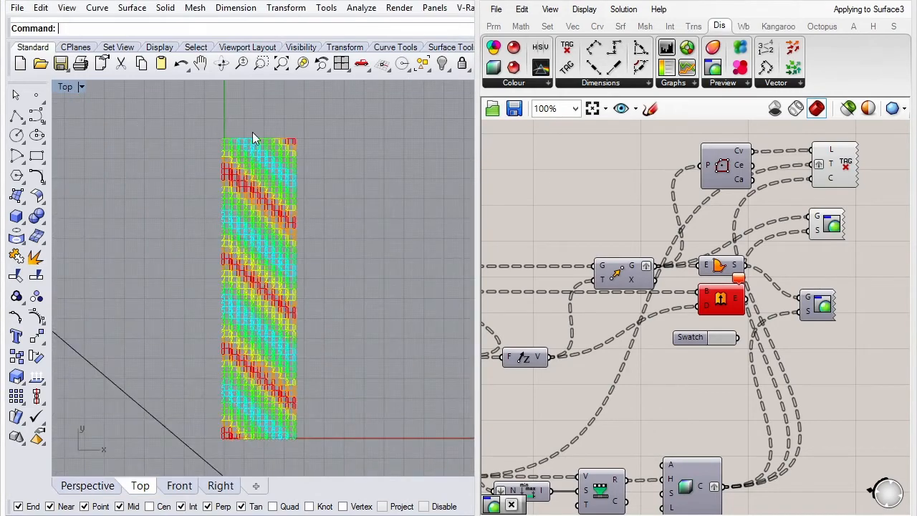
pyautogui.scroll(10, 274, 179)
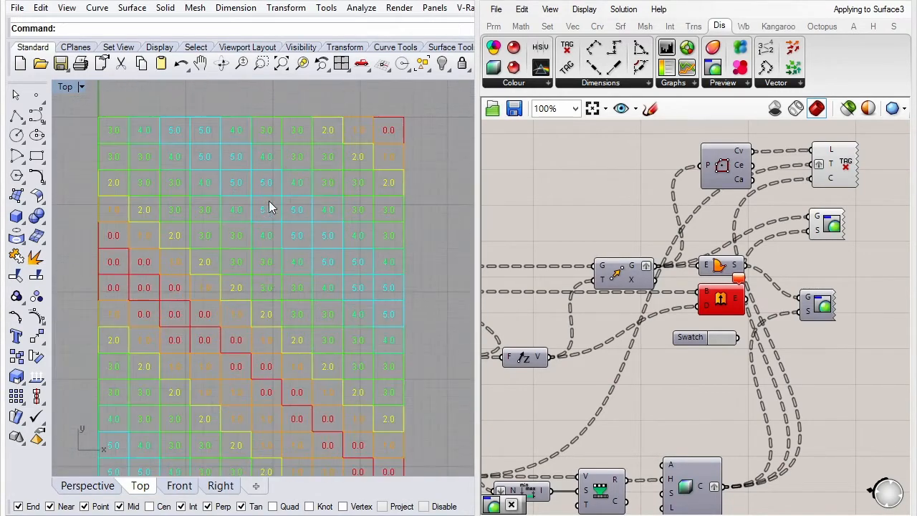
pyautogui.scroll(-5, 279, 266)
pyautogui.scroll(5, 288, 247)
pyautogui.moveTo(320, 371); pyautogui.dragTo(323, 208, button='right')
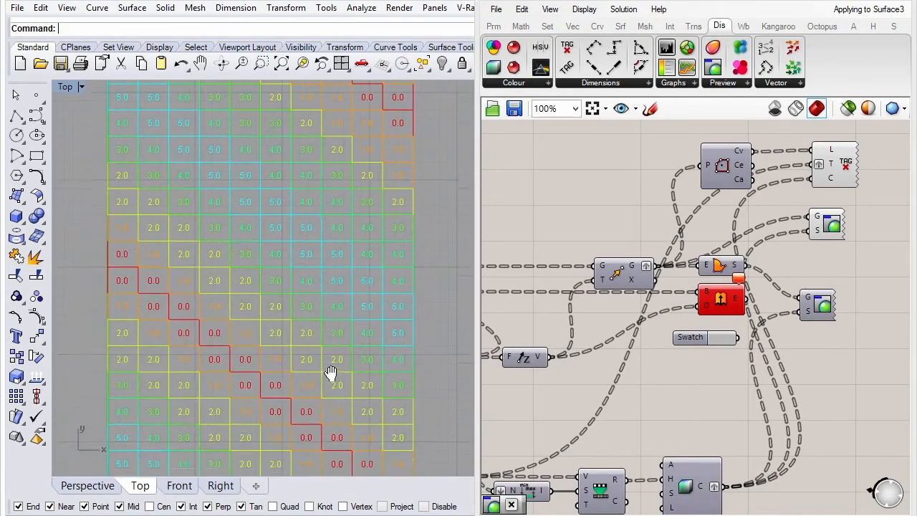
pyautogui.moveTo(331, 375); pyautogui.dragTo(327, 236, button='right')
pyautogui.moveTo(336, 423); pyautogui.dragTo(339, 194, button='right')
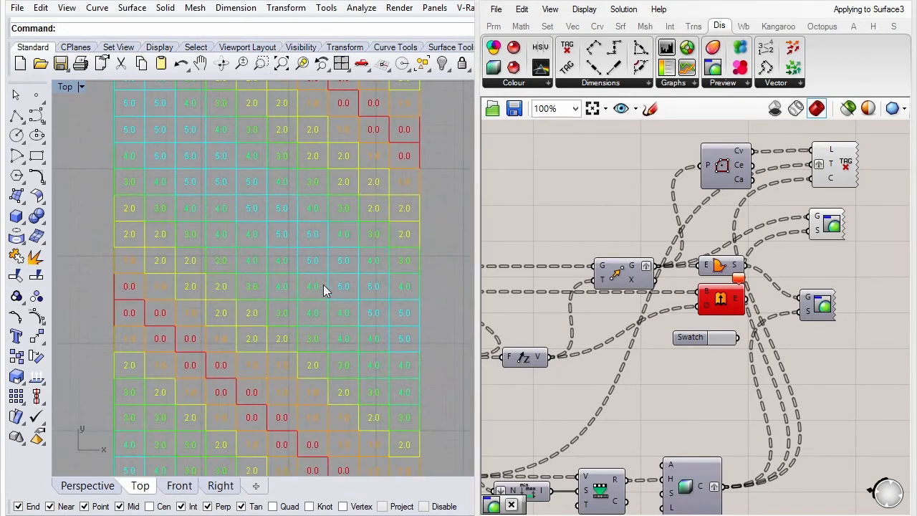
pyautogui.moveTo(342, 396); pyautogui.dragTo(350, 188, button='right')
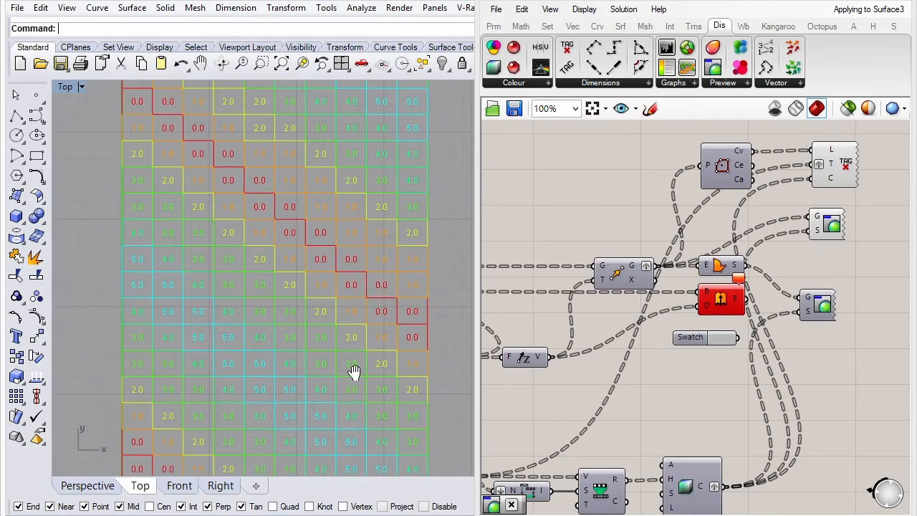
pyautogui.moveTo(354, 372)
pyautogui.mouseDown(button='right')
pyautogui.moveTo(350, 251)
pyautogui.moveTo(363, 362)
pyautogui.mouseUp(button='right')
pyautogui.scroll(-6, 330, 399)
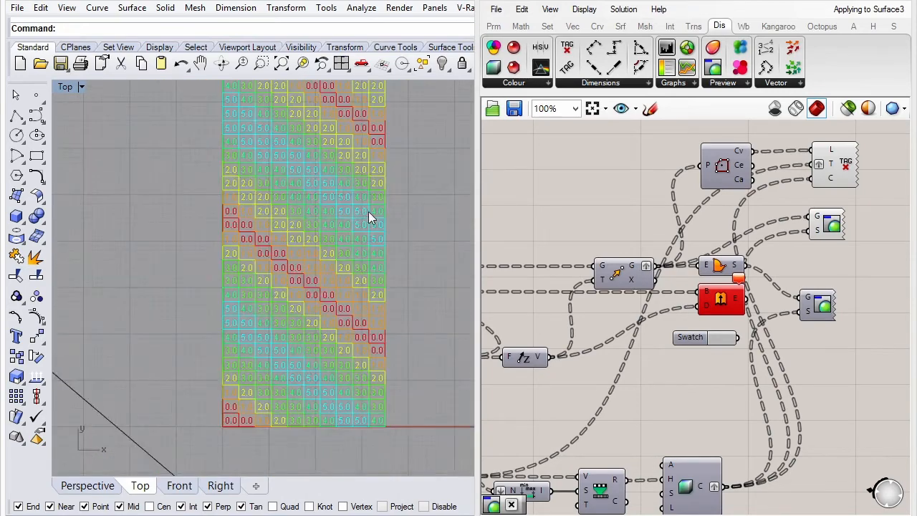
pyautogui.moveTo(369, 211); pyautogui.dragTo(366, 367, button='right')
pyautogui.scroll(-4, 351, 287)
pyautogui.moveTo(369, 285); pyautogui.dragTo(364, 233, button='right')
pyautogui.scroll(2, 343, 418)
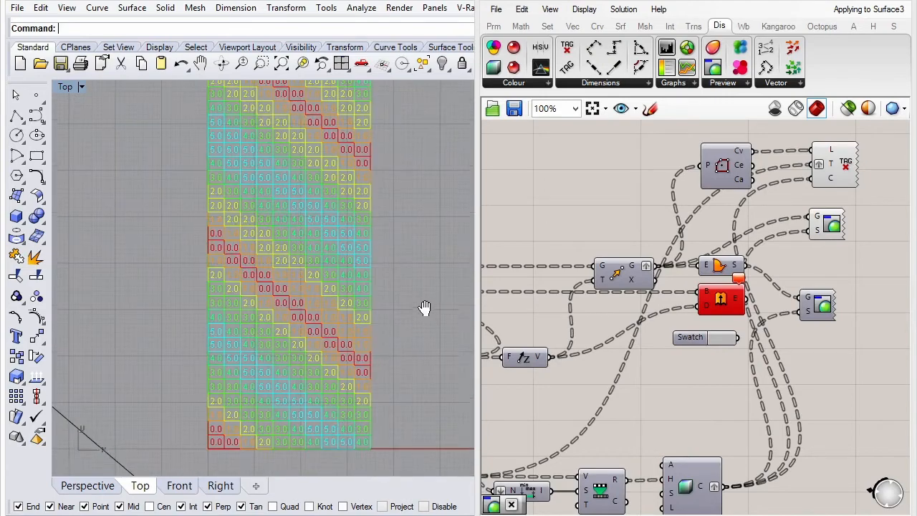